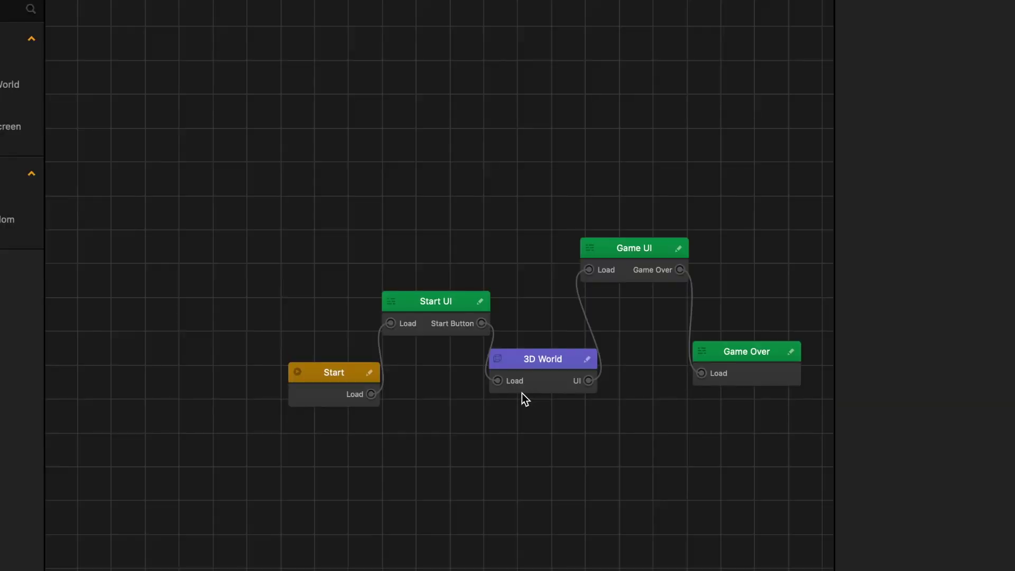
Step: Open the 3D World scene containing the red-walled maze from the Mind Map
double_click(557, 361)
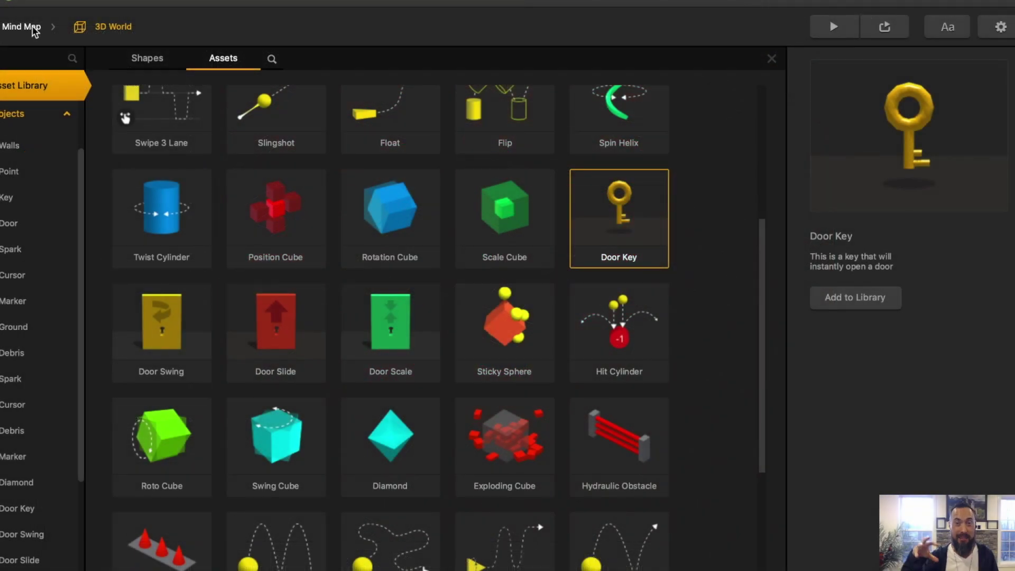
click(43, 86)
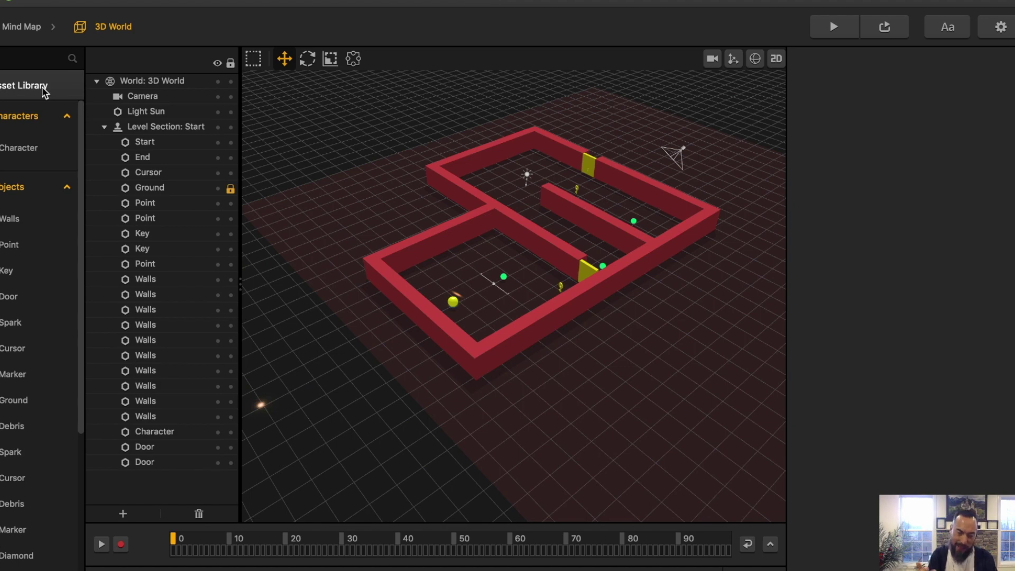
click(42, 86)
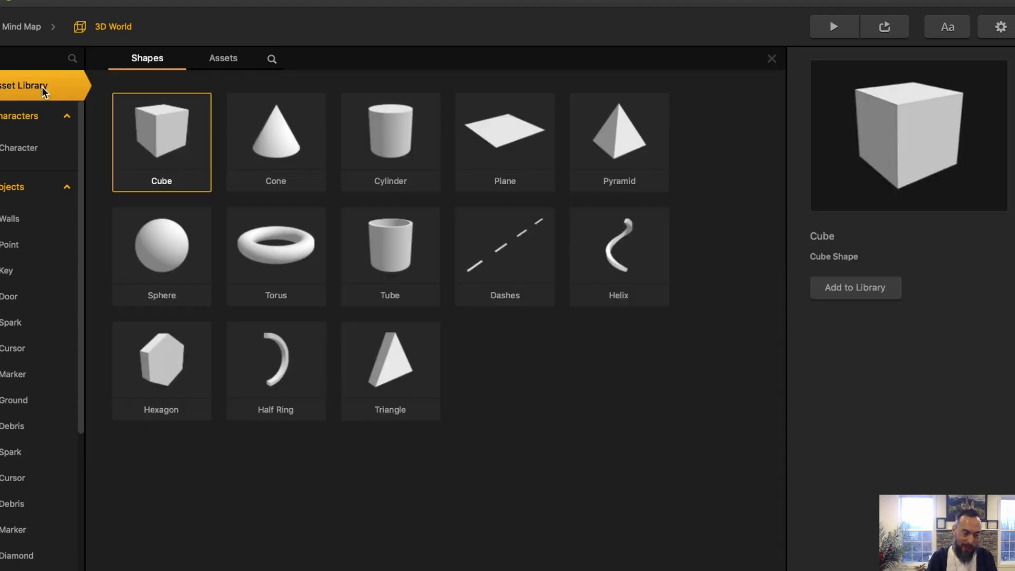
click(227, 59)
key(ctrl+Up)
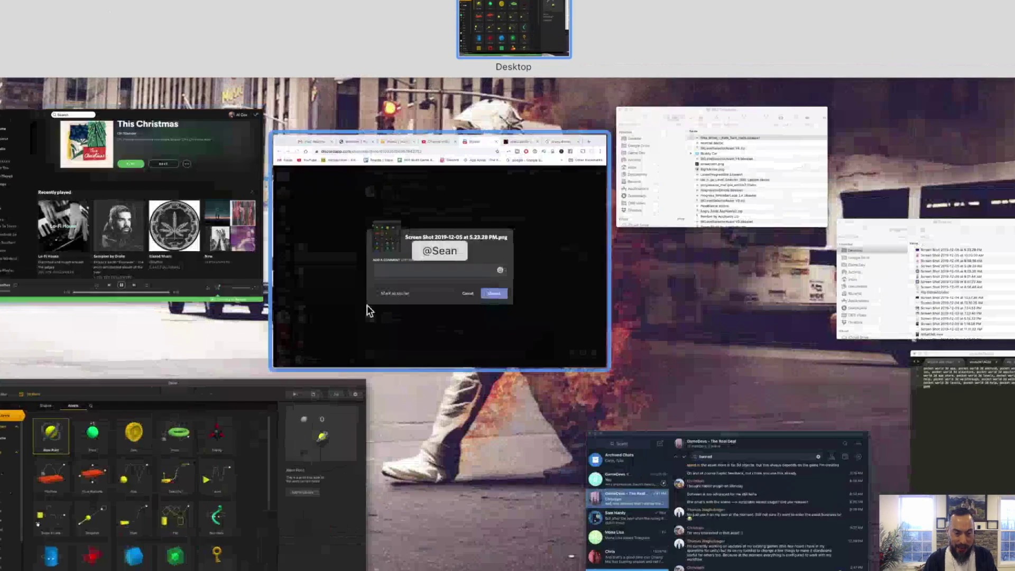
key(ctrl+Up)
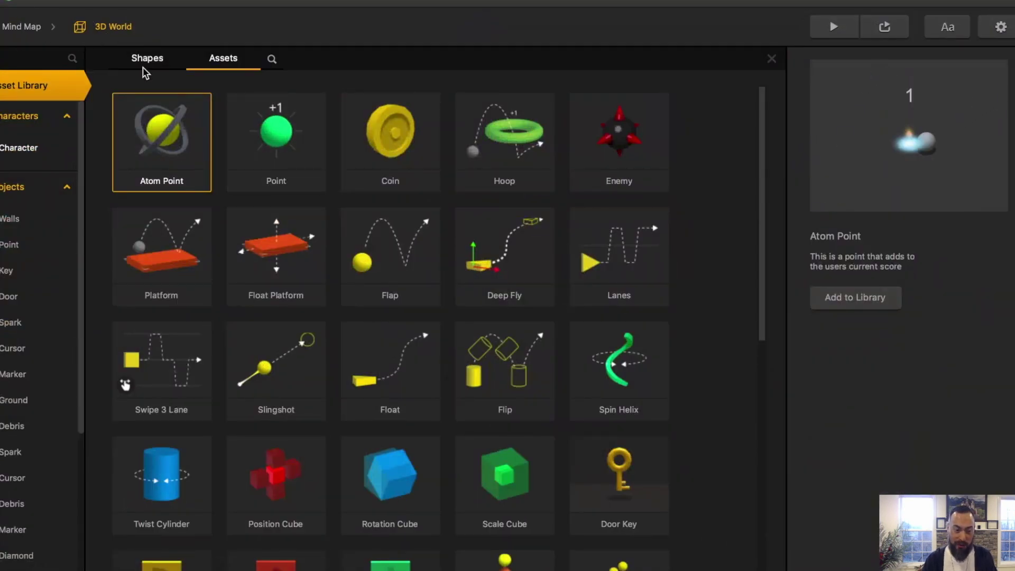
click(60, 91)
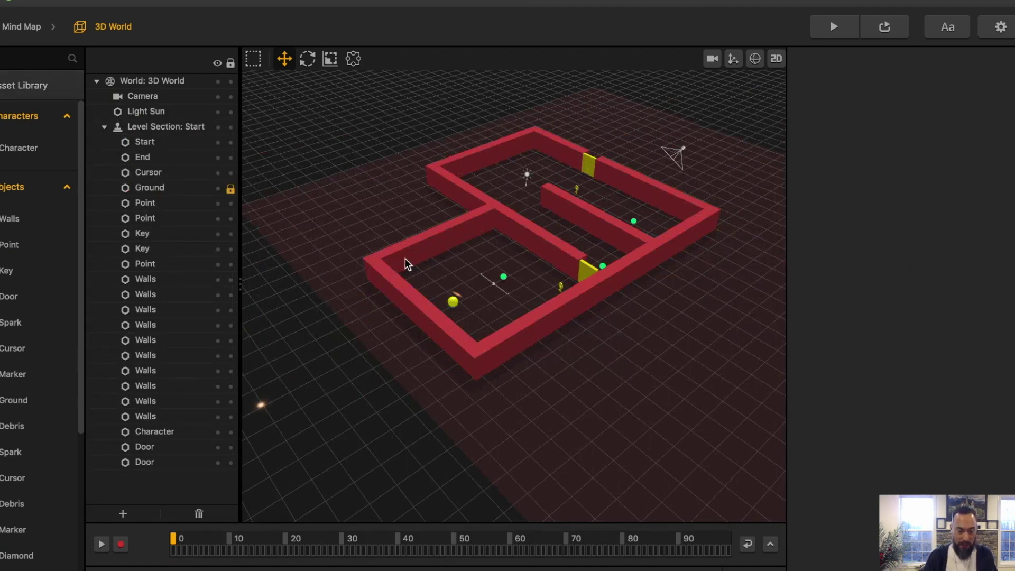
Step: Place a green Door Scale door in the maze, lowered onto the floor along the corridor
click(60, 91)
click(61, 90)
click(61, 91)
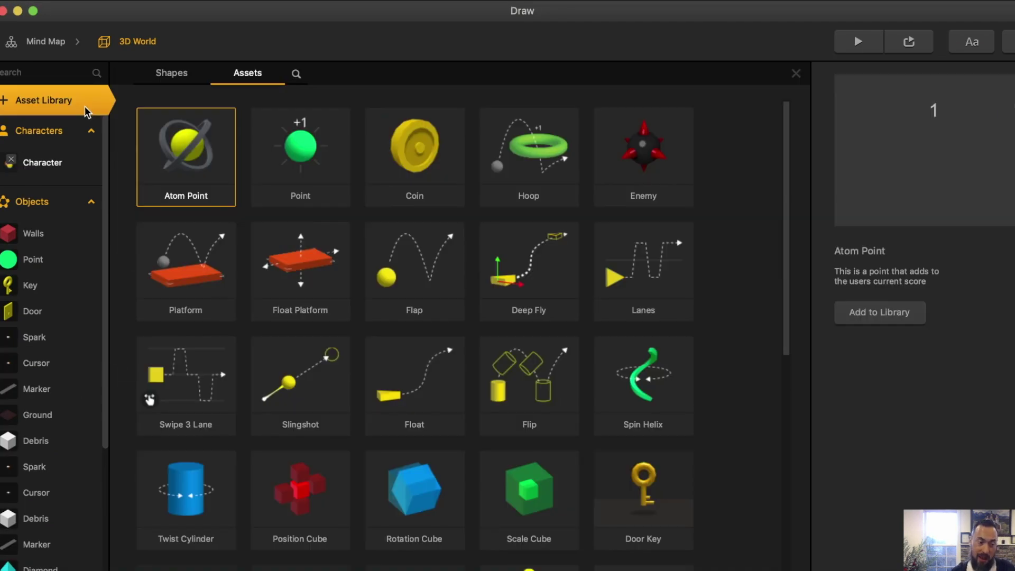
click(85, 106)
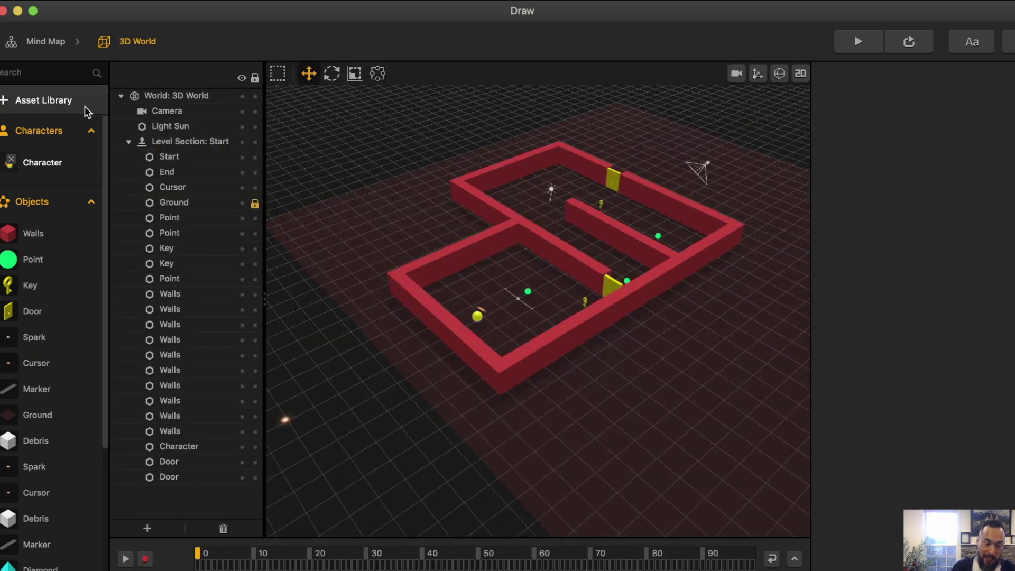
click(85, 106)
click(84, 106)
scroll(53, 317, down, 5)
drag(44, 406, 524, 254)
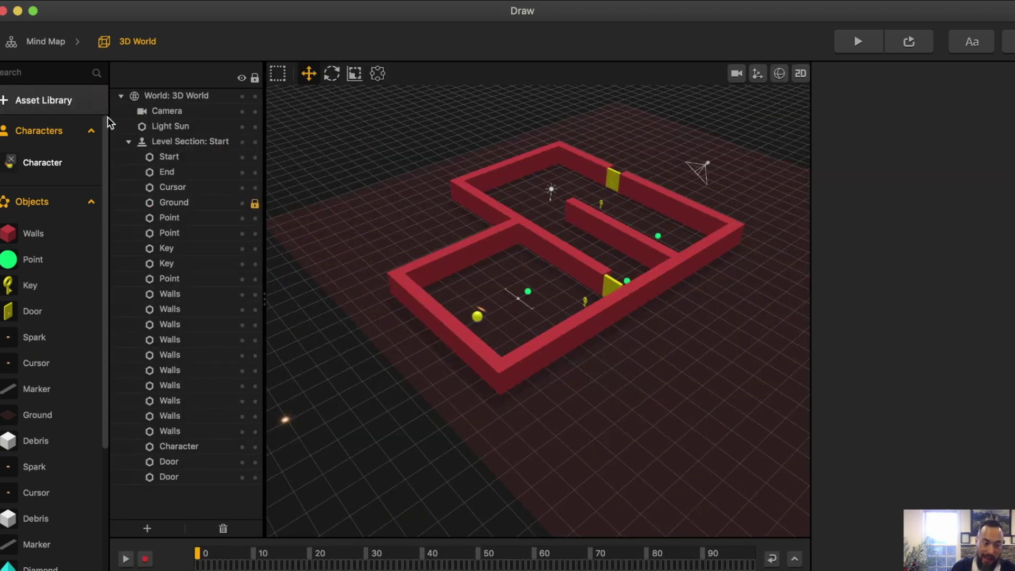
scroll(508, 279, up, 5)
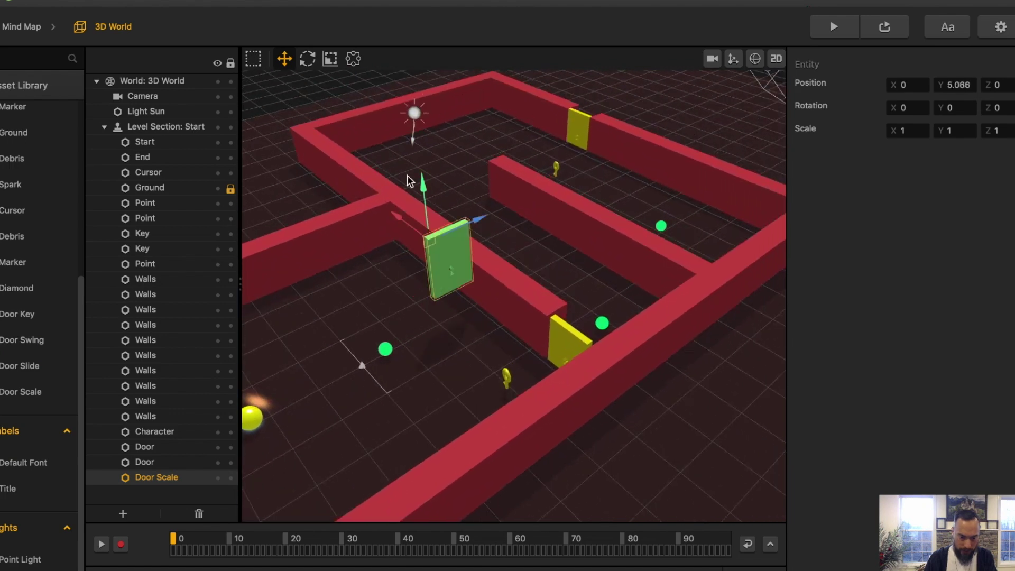
drag(408, 181, 400, 210)
drag(481, 246, 566, 208)
middle_drag(566, 209, 135, 395)
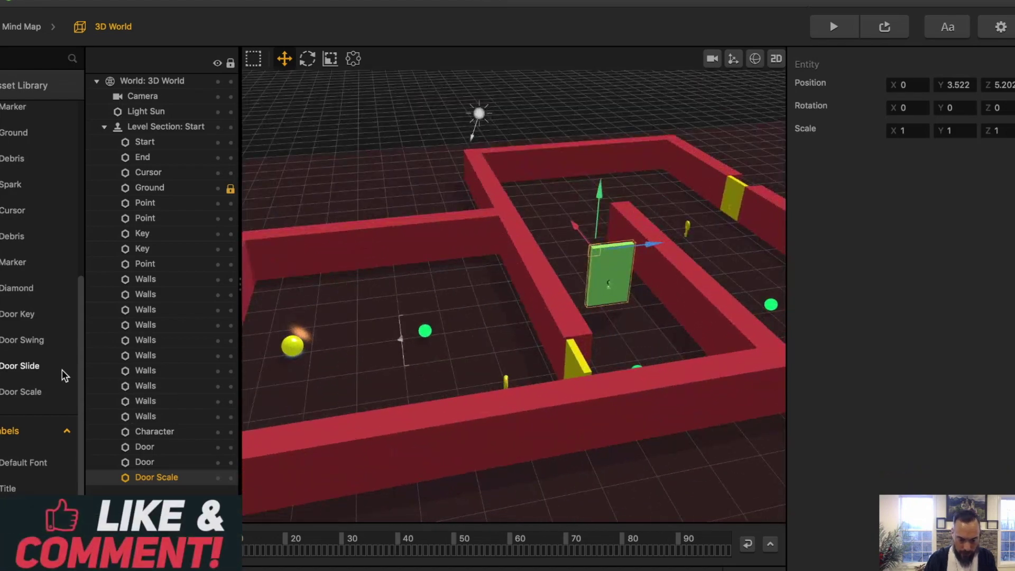
Step: Add Door Swing and Door Slide doors, moving the new door to the far wall
drag(21, 391, 101, 385)
drag(18, 373, 374, 335)
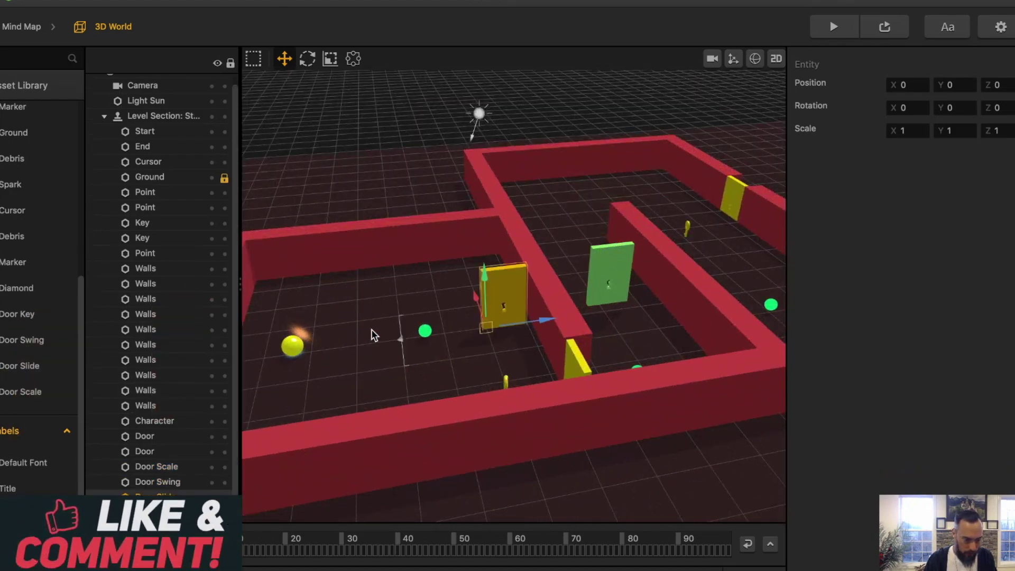
drag(475, 296, 446, 222)
middle_drag(446, 222, 529, 317)
click(536, 321)
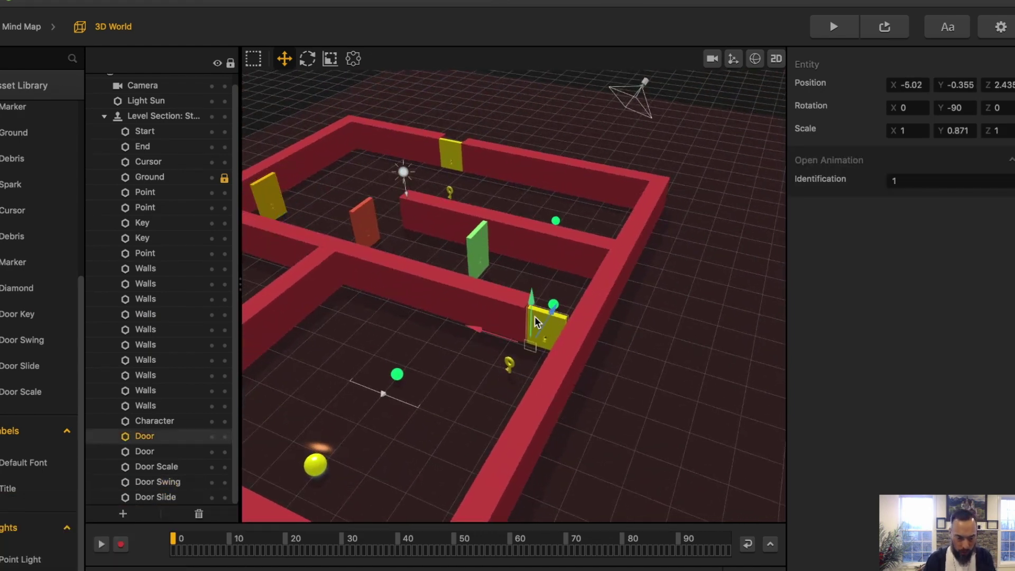
click(443, 155)
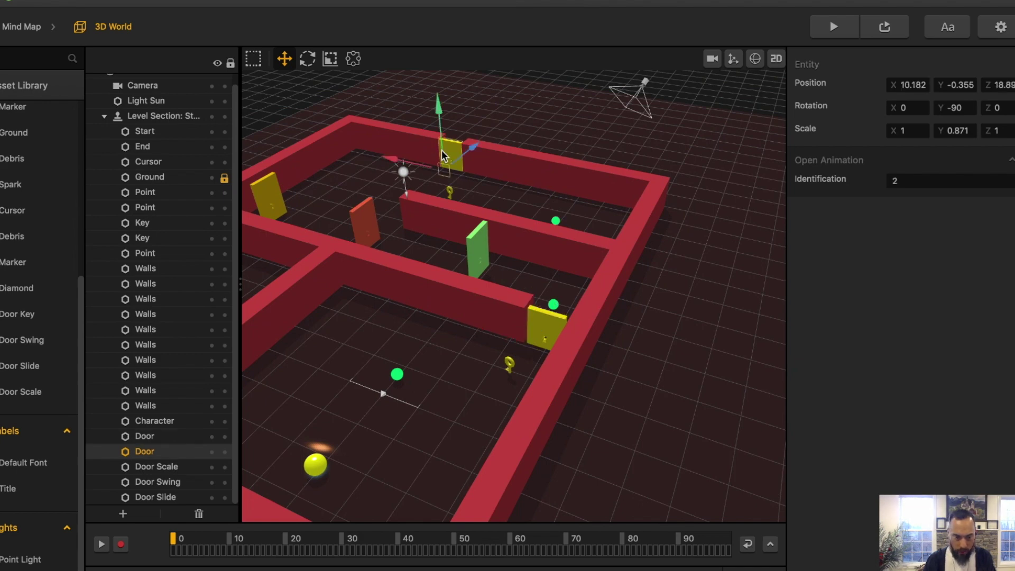
middle_drag(608, 256, 581, 283)
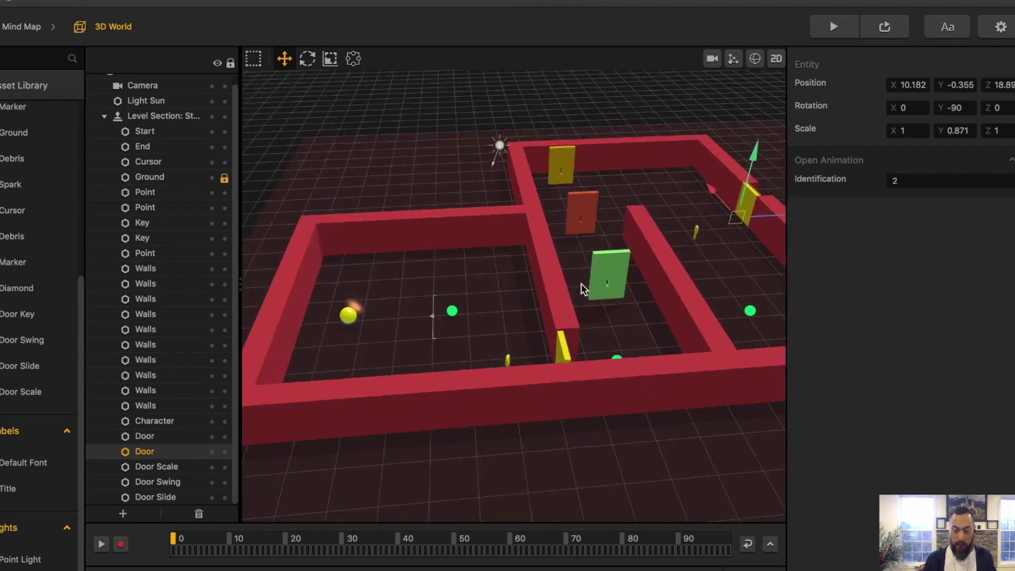
Step: Open the Door Key asset's logic graph and inspect its Start and 3D Model nodes
double_click(15, 316)
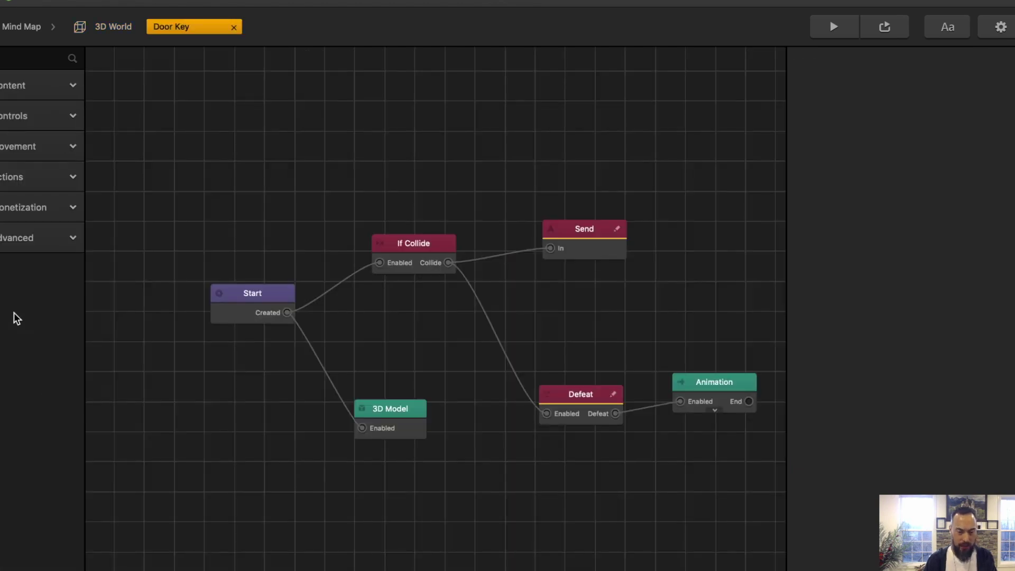
click(251, 299)
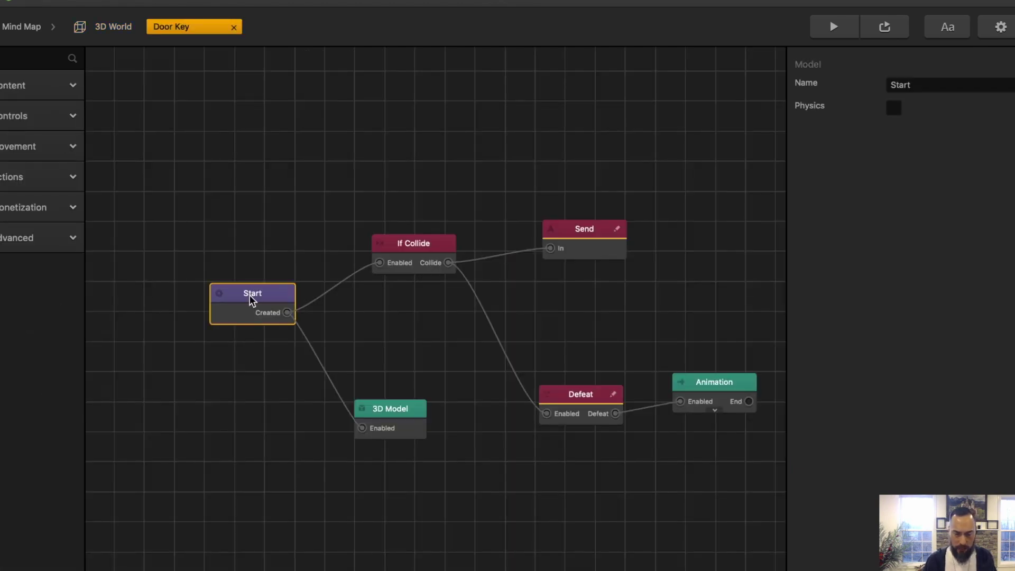
click(413, 421)
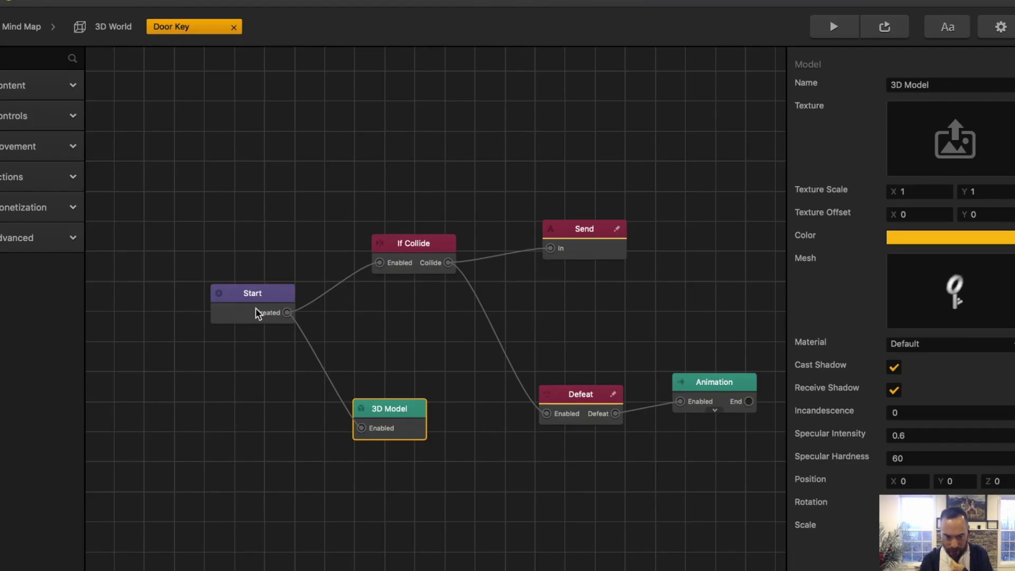
click(256, 312)
Step: Enable physics on the Start node and try Cube and Hull collision shapes
click(898, 111)
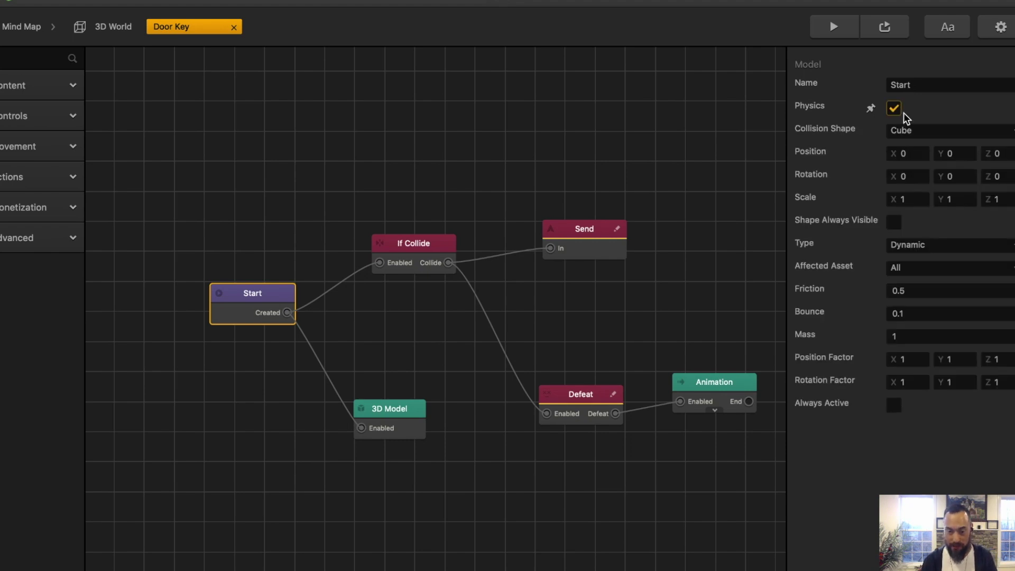
click(918, 130)
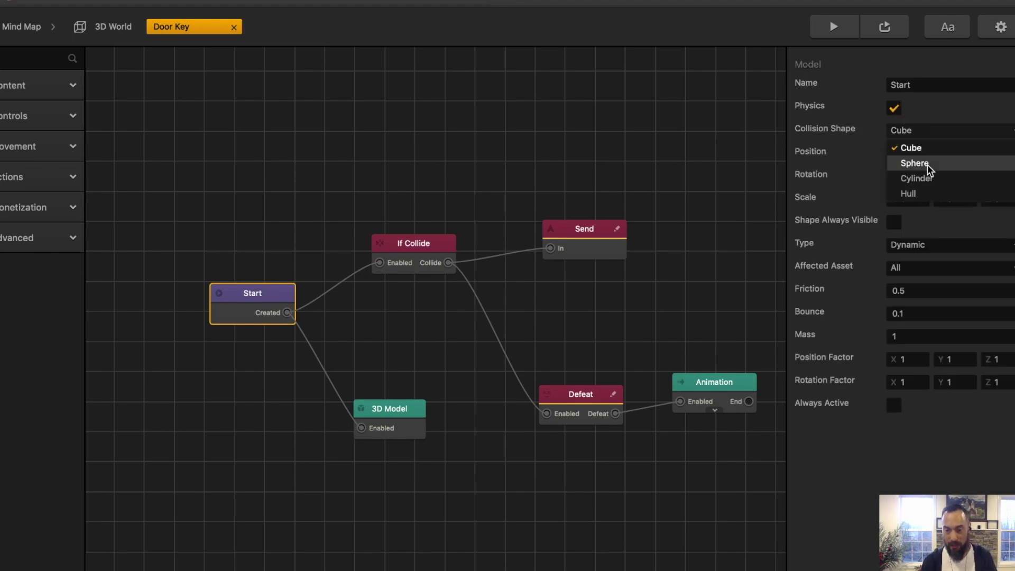
click(931, 227)
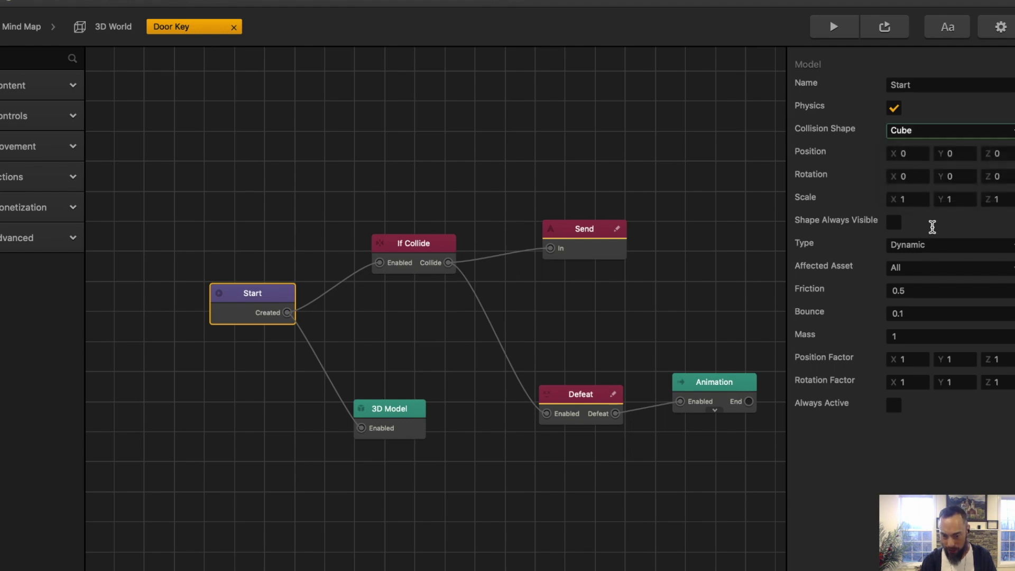
click(911, 129)
click(927, 194)
click(927, 196)
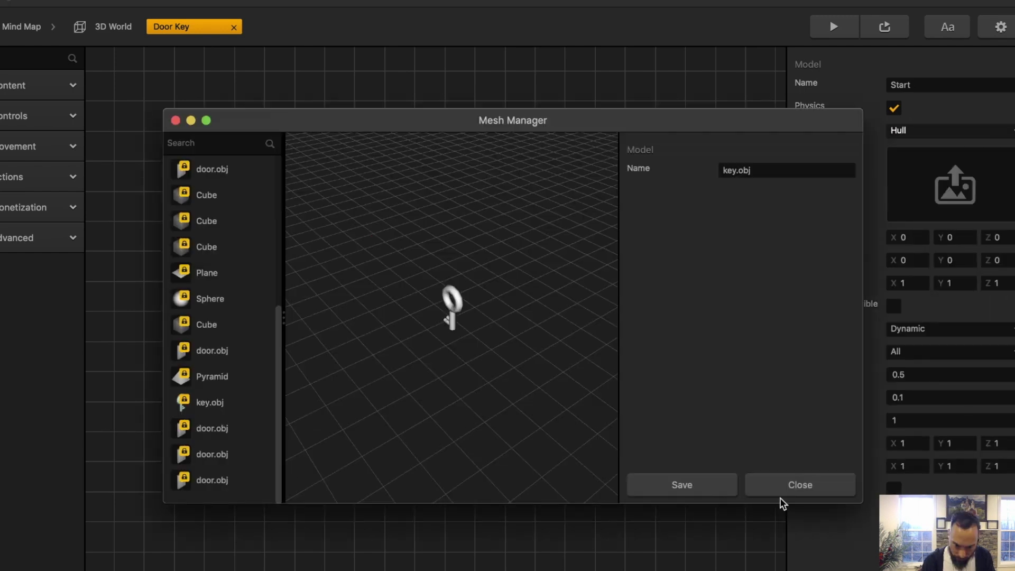
click(801, 485)
click(417, 244)
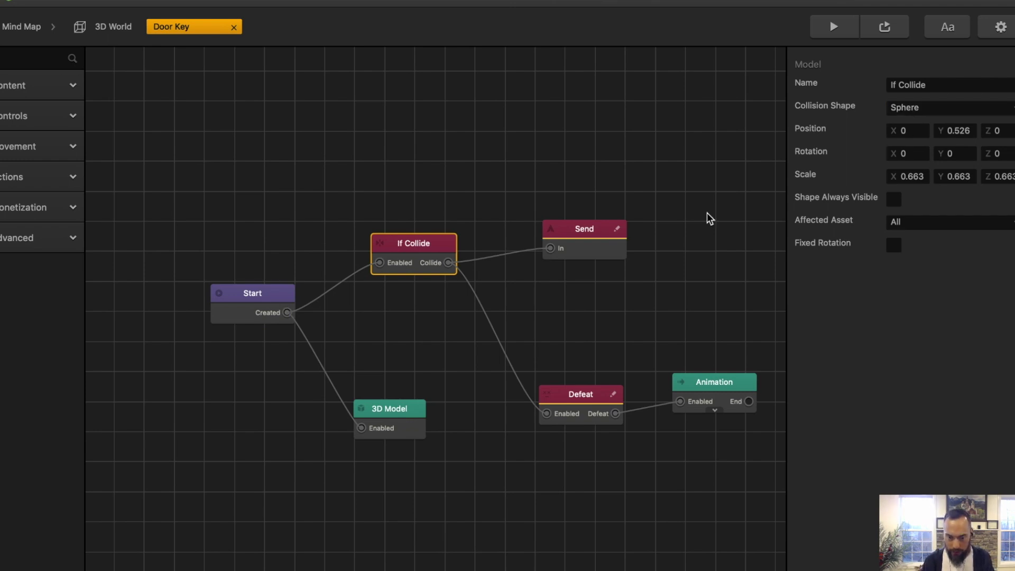
Step: Align the Animation node with Defeat and review the Send, If Collide and Animation settings
click(592, 232)
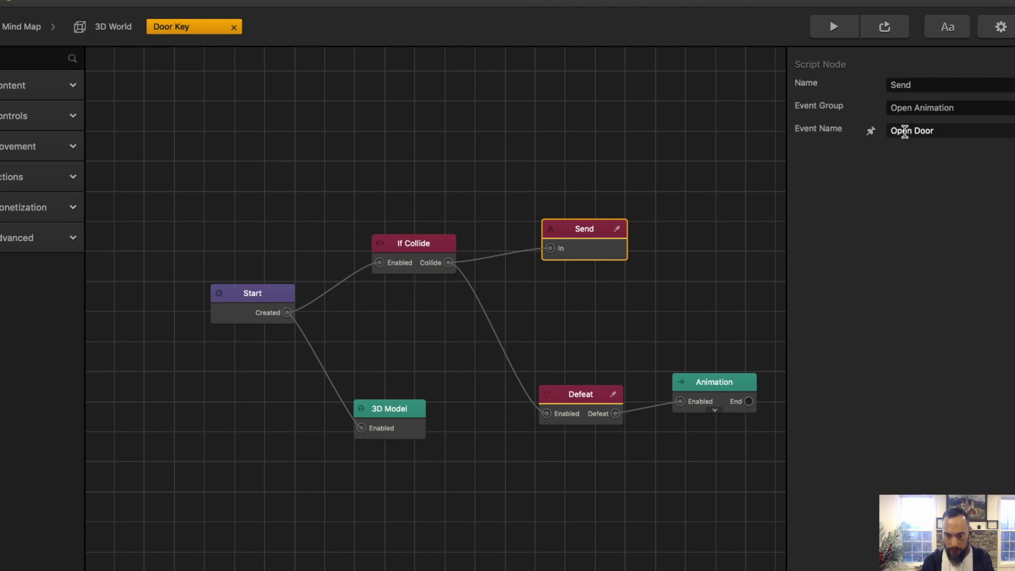
click(576, 406)
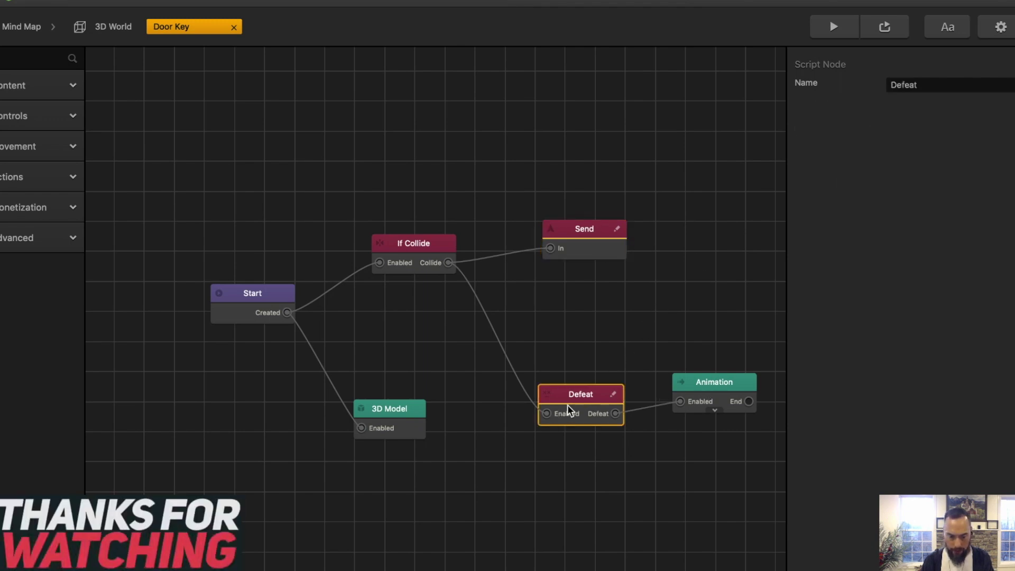
drag(703, 383, 700, 395)
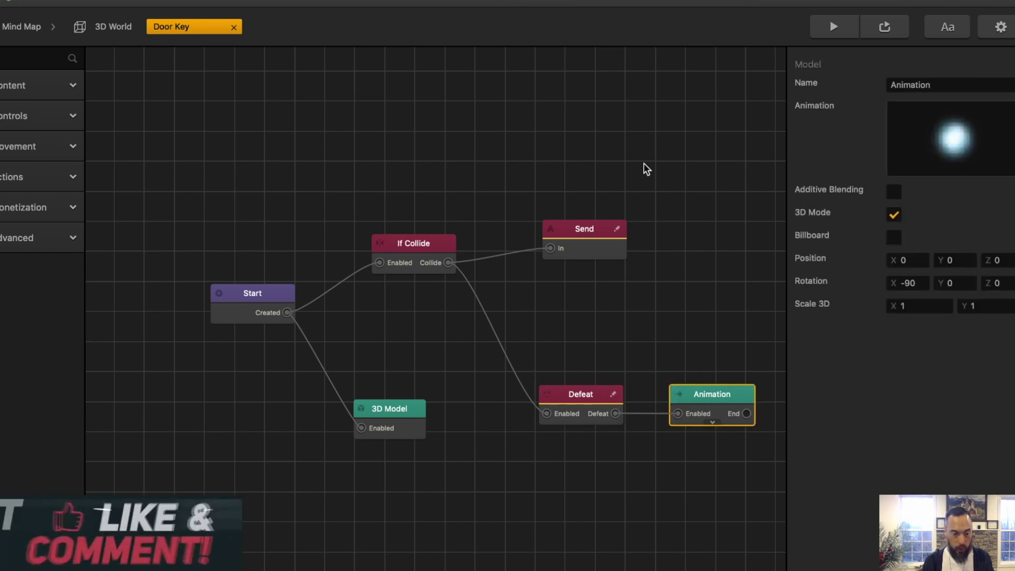
click(261, 209)
click(260, 297)
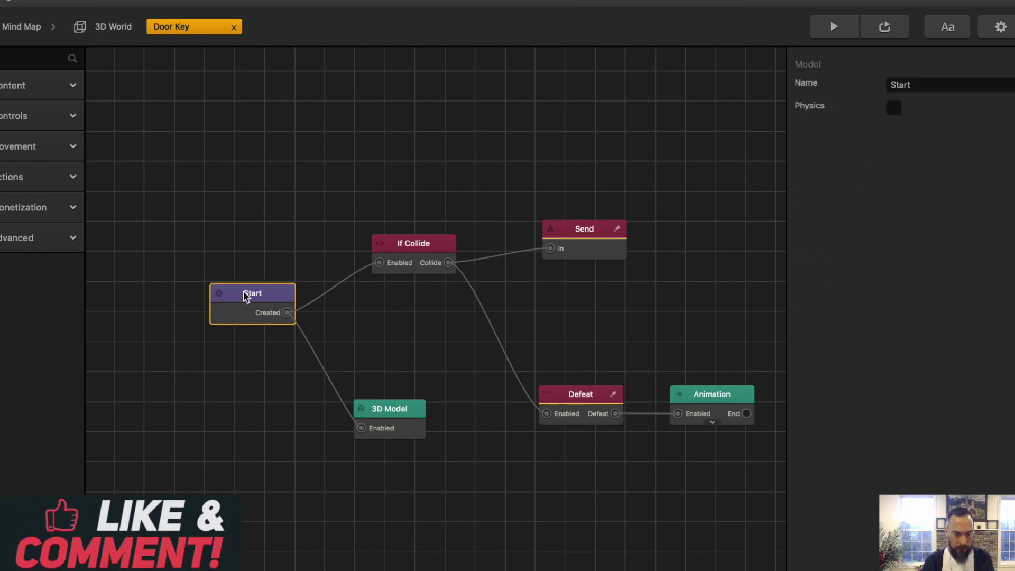
click(423, 256)
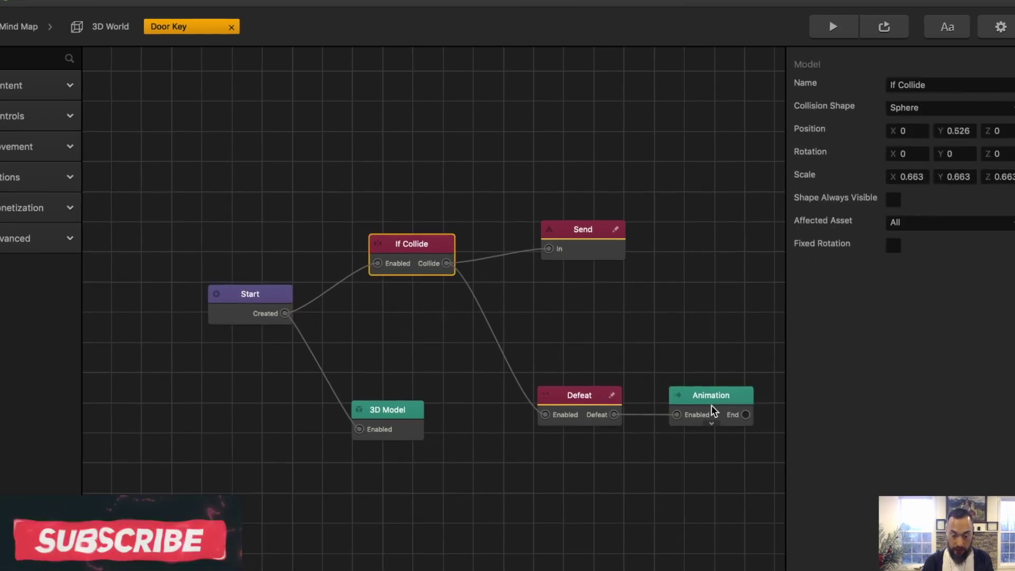
click(712, 409)
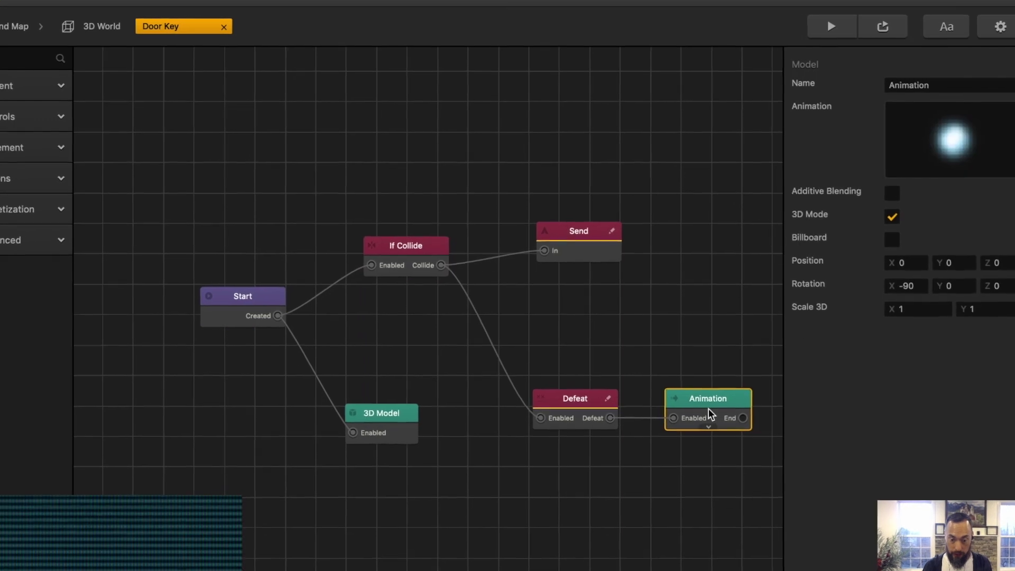
click(586, 232)
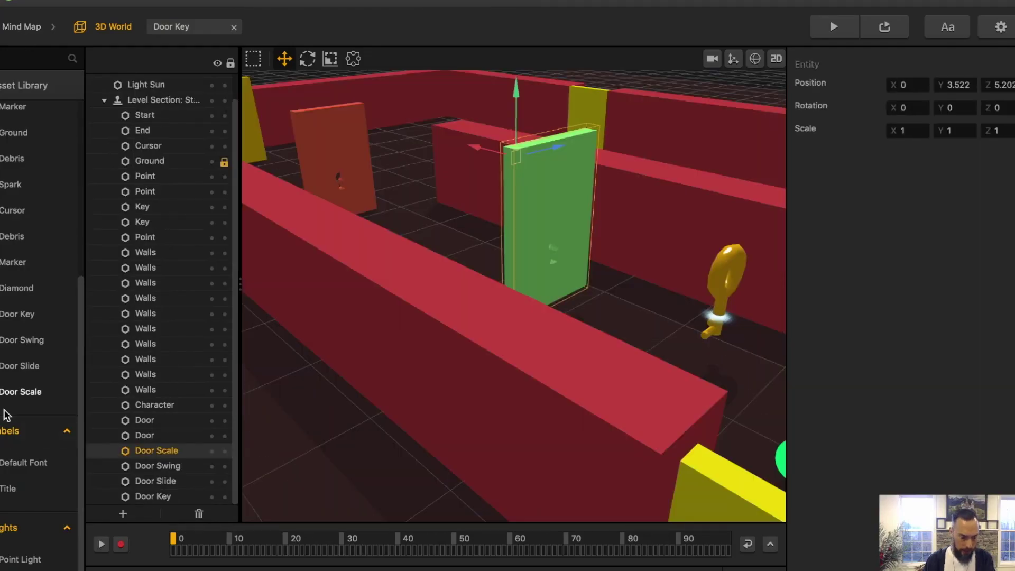
Step: Open the Door Scale graph and inspect its Scale Animation, Remove and Receive nodes
double_click(13, 393)
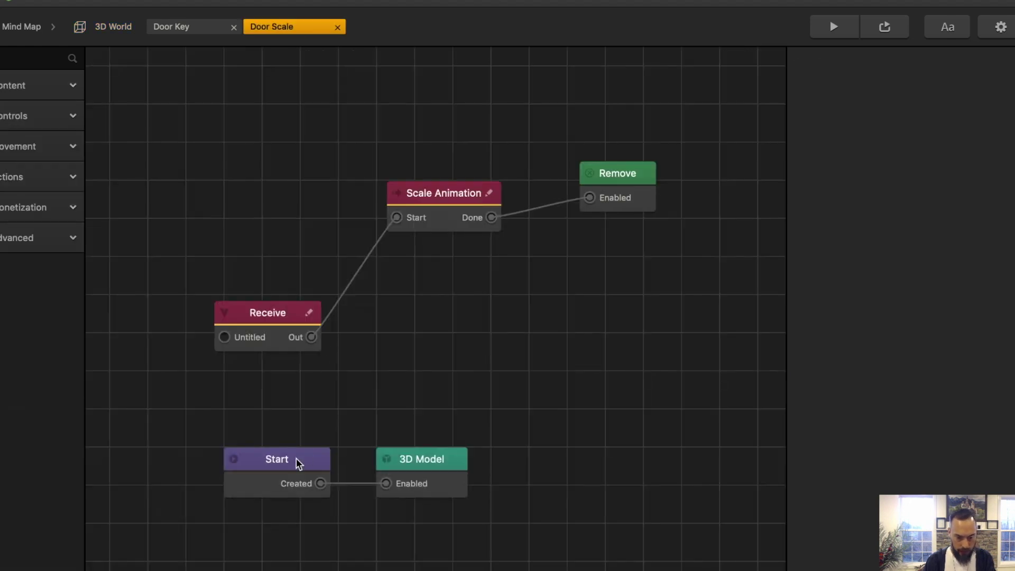
click(408, 469)
click(305, 457)
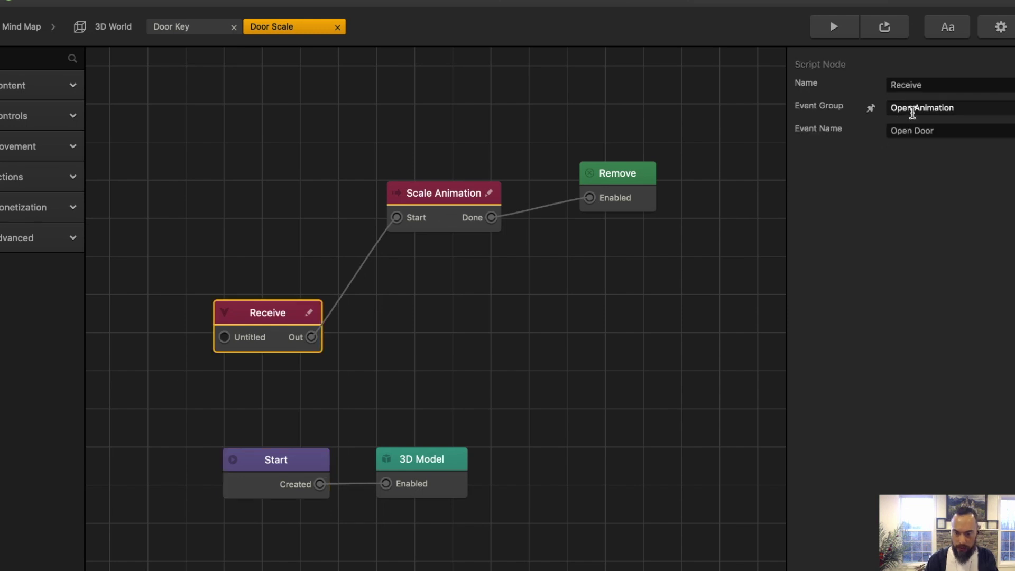
click(428, 201)
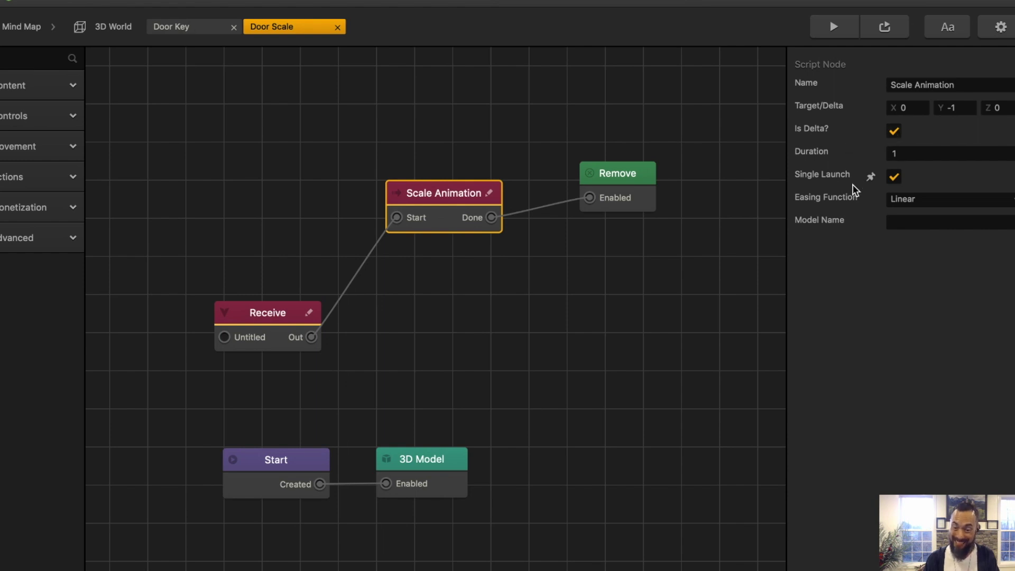
click(638, 177)
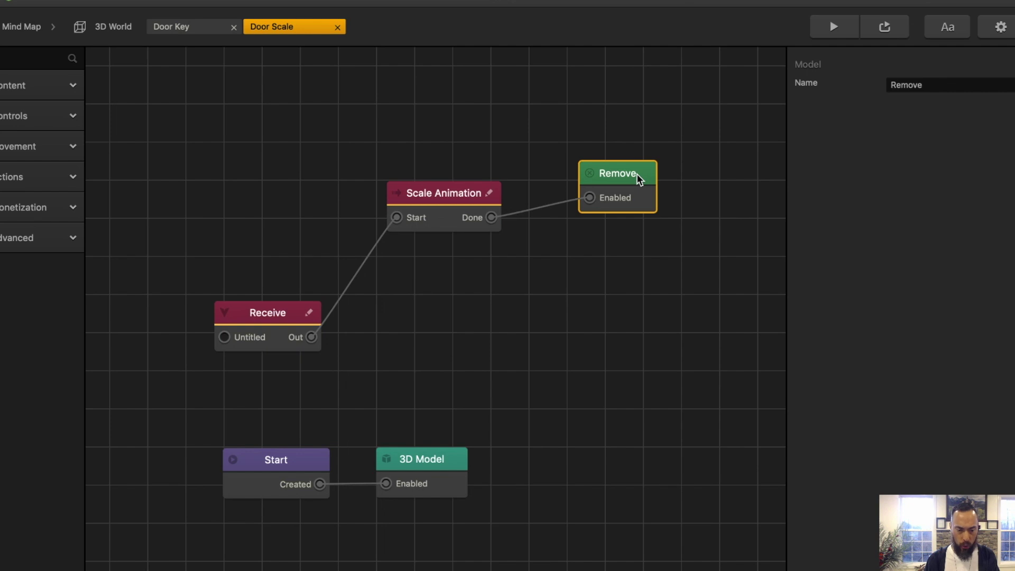
click(476, 186)
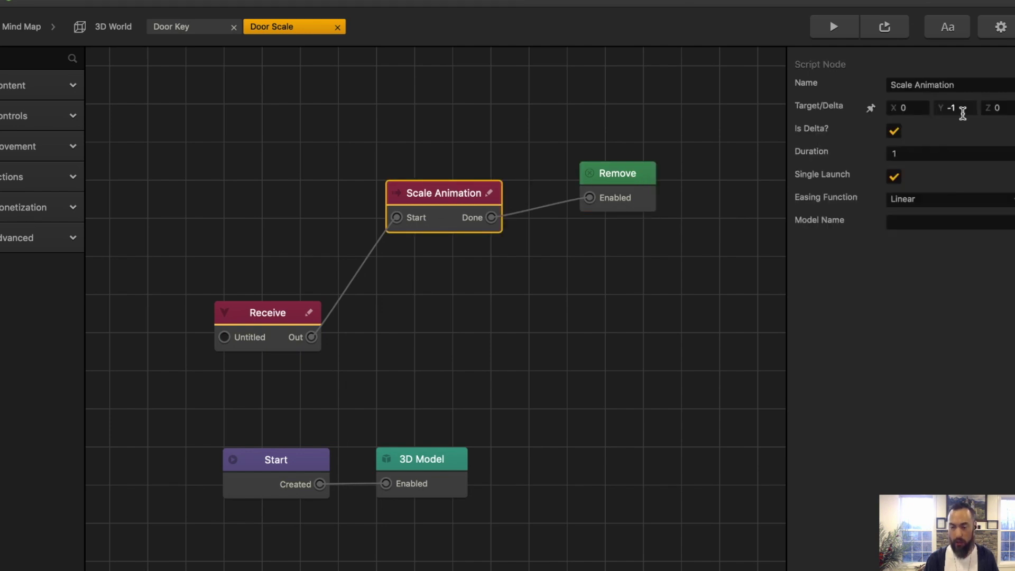
click(640, 174)
click(227, 313)
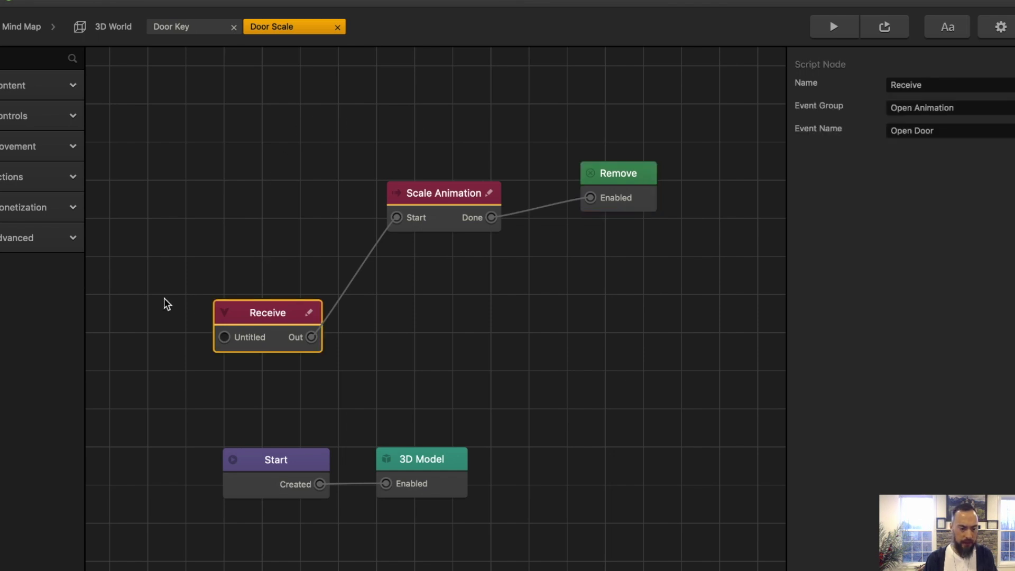
Step: Browse the Advanced, Monetization and Actions node categories in the node list
click(73, 239)
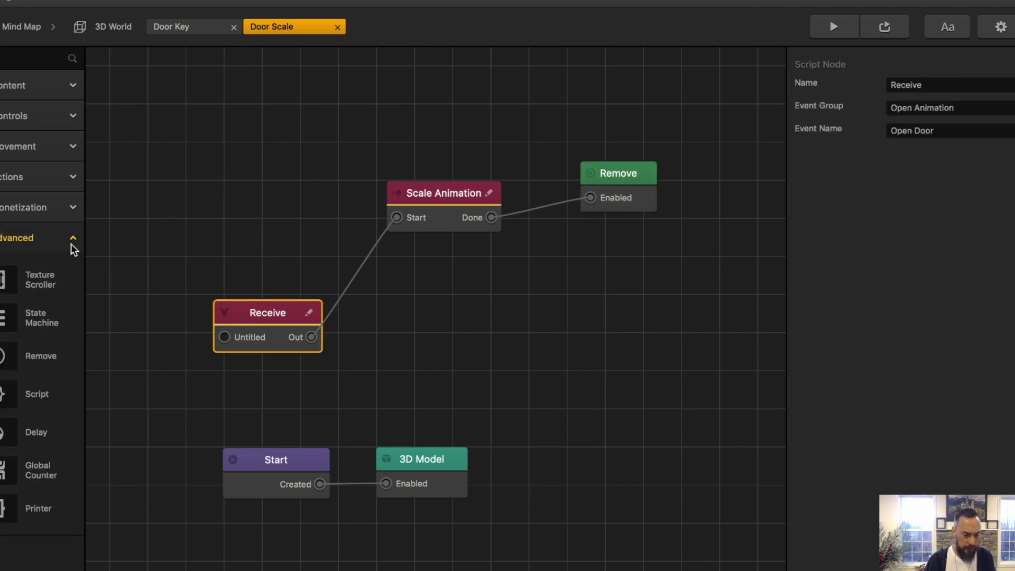
click(73, 209)
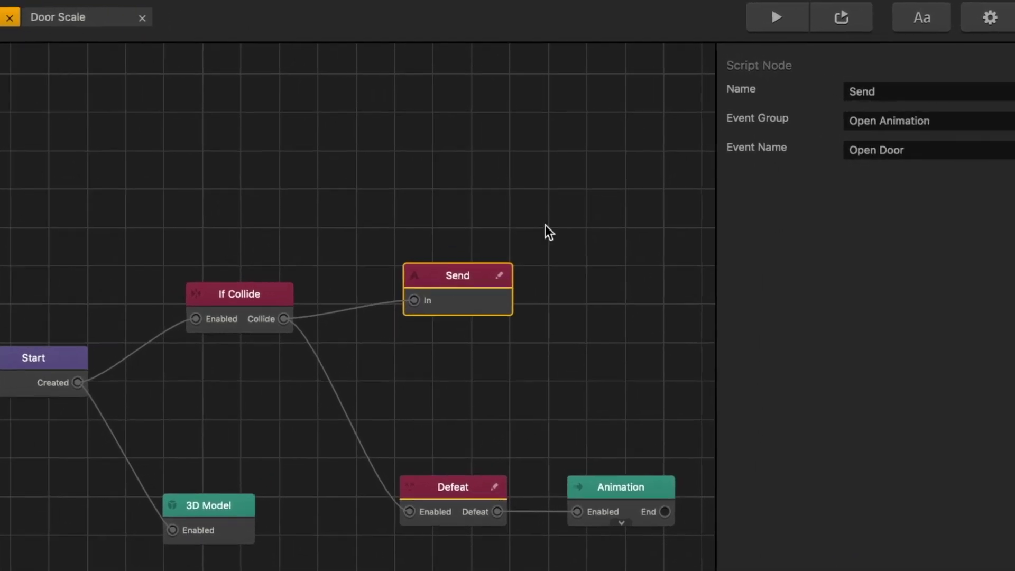
mouse_move(774, 148)
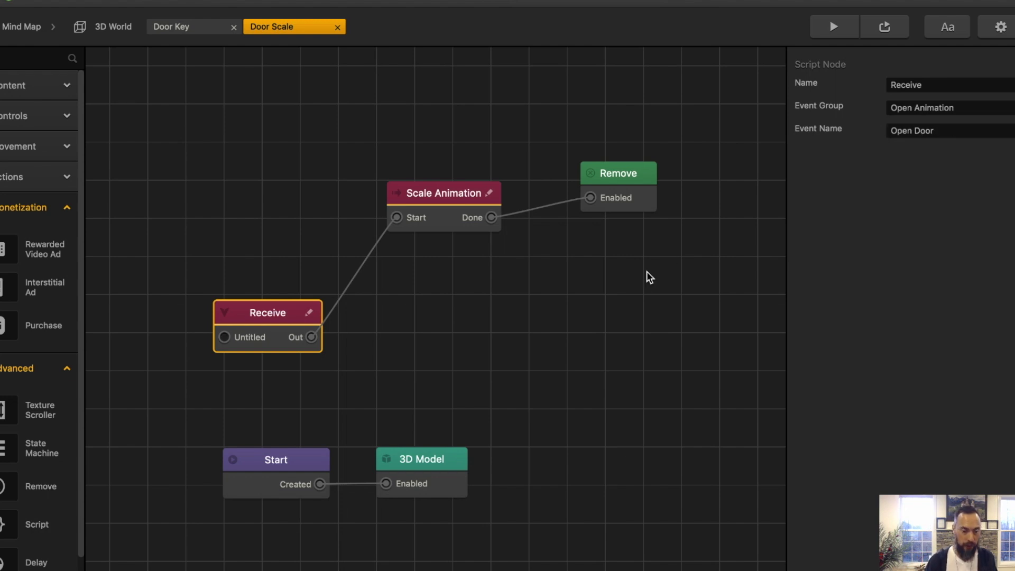
click(21, 177)
scroll(28, 250, down, 10)
scroll(26, 249, down, 5)
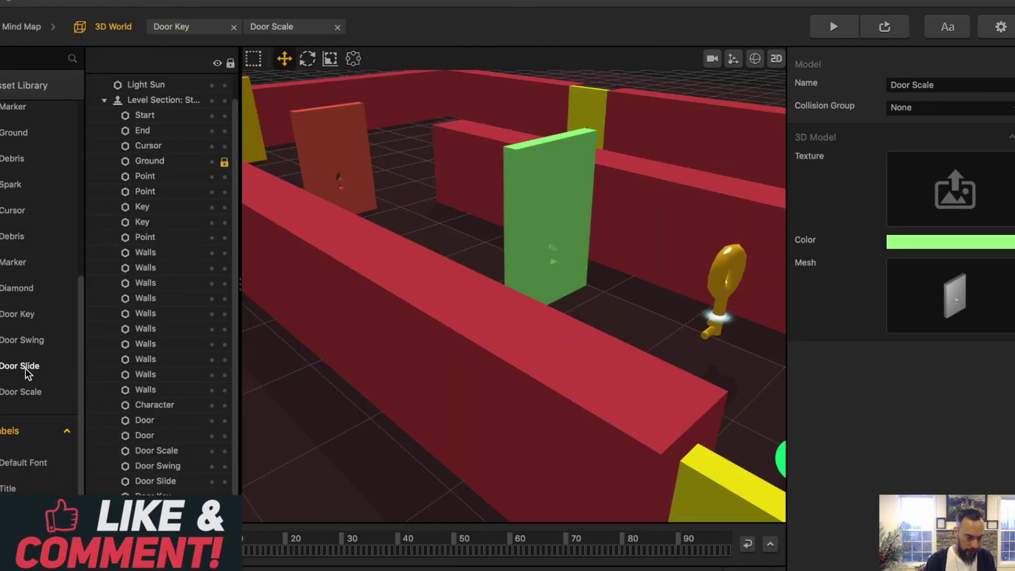
Step: In the Door Slide graph, tick Is Delta? and Single Launch on Position Animation
double_click(62, 364)
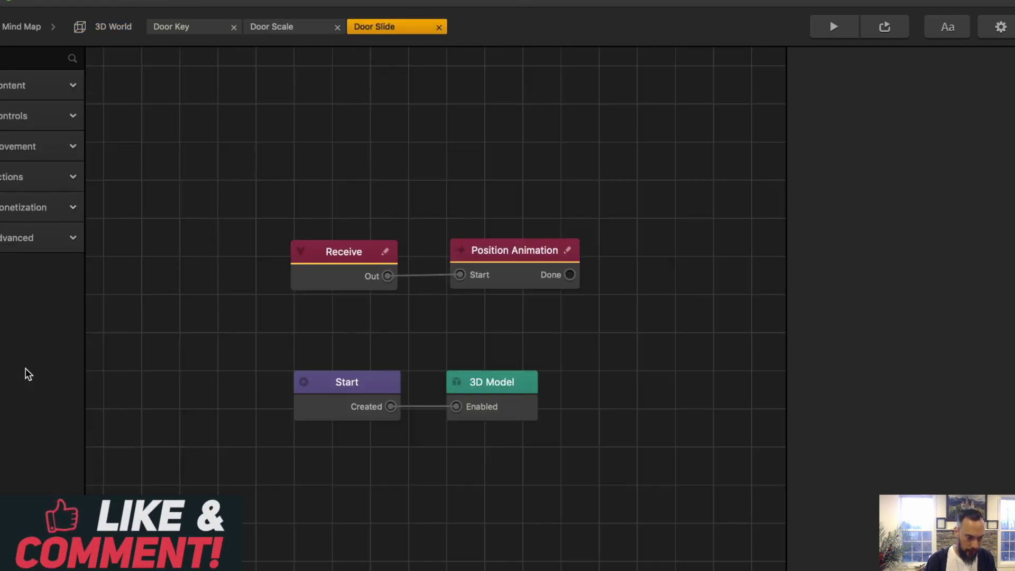
click(335, 263)
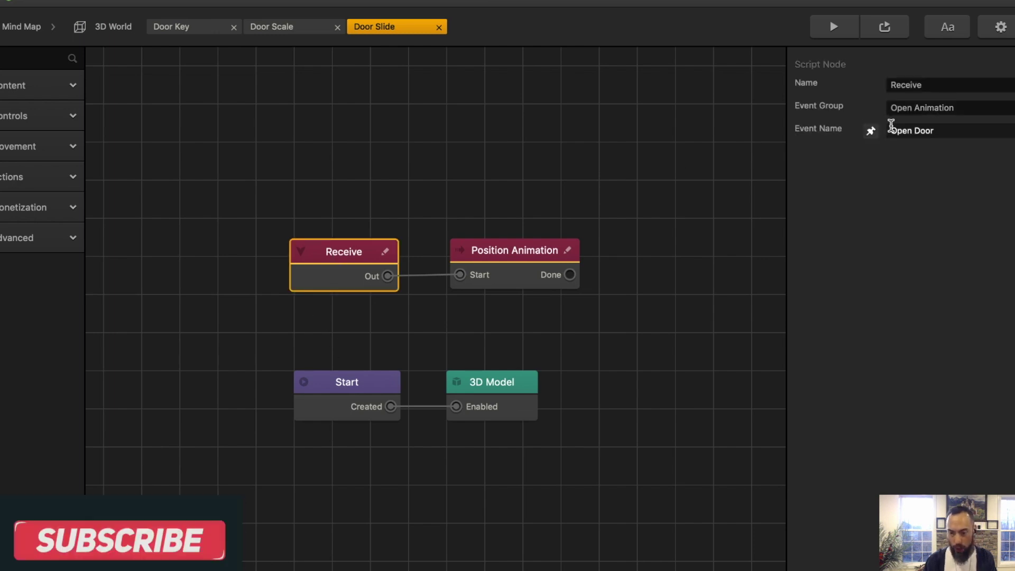
click(507, 248)
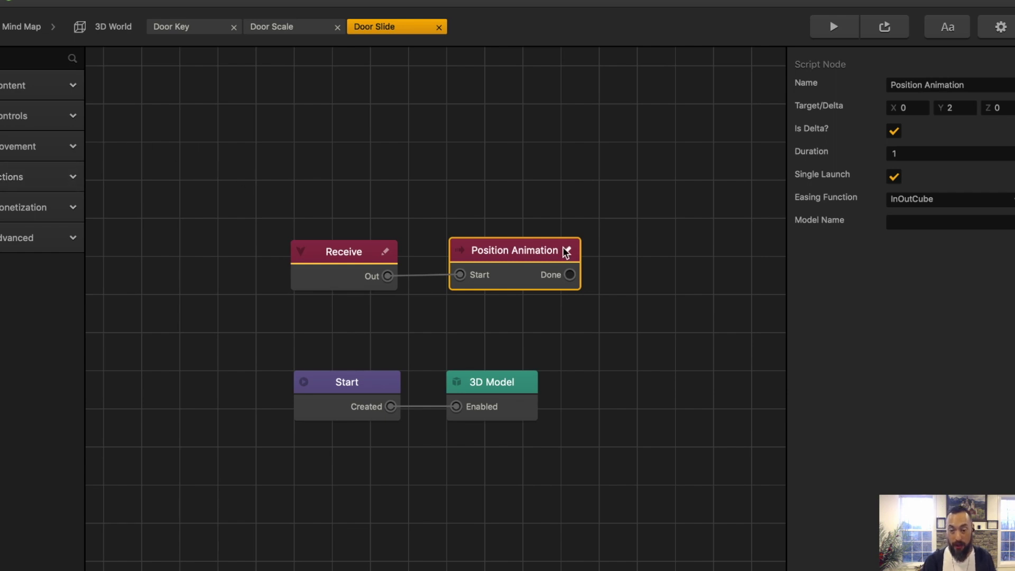
click(894, 132)
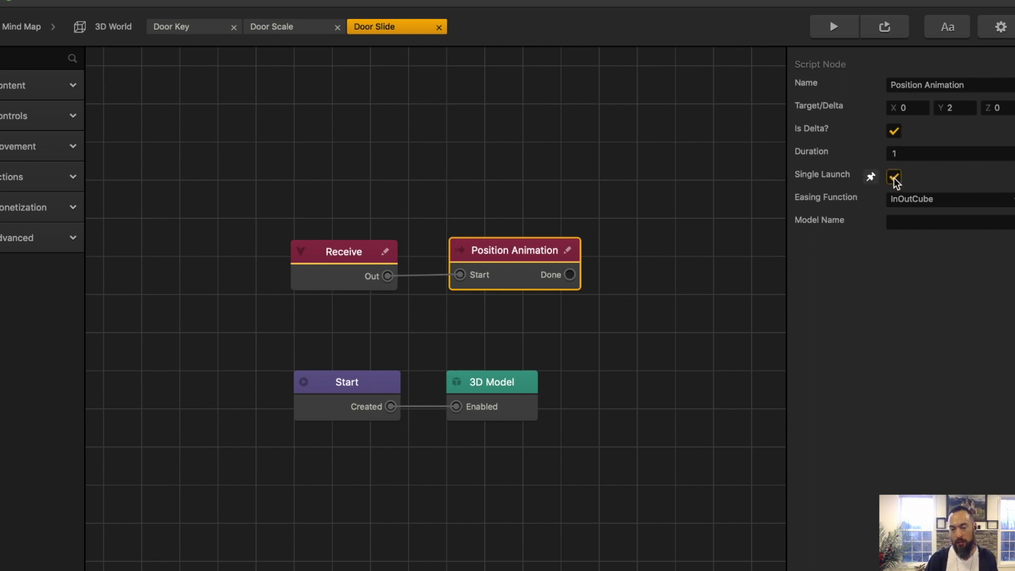
click(894, 177)
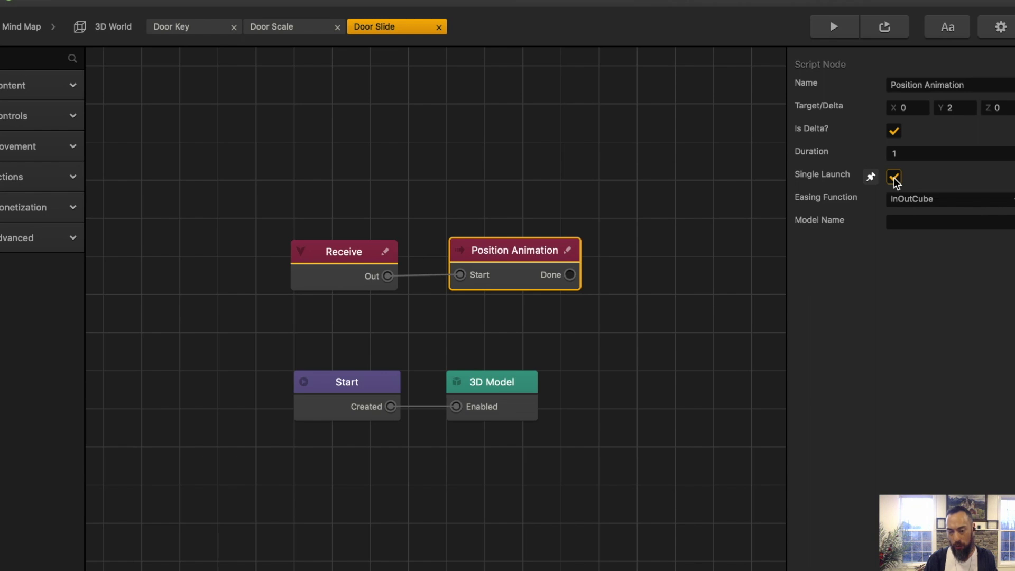
click(370, 255)
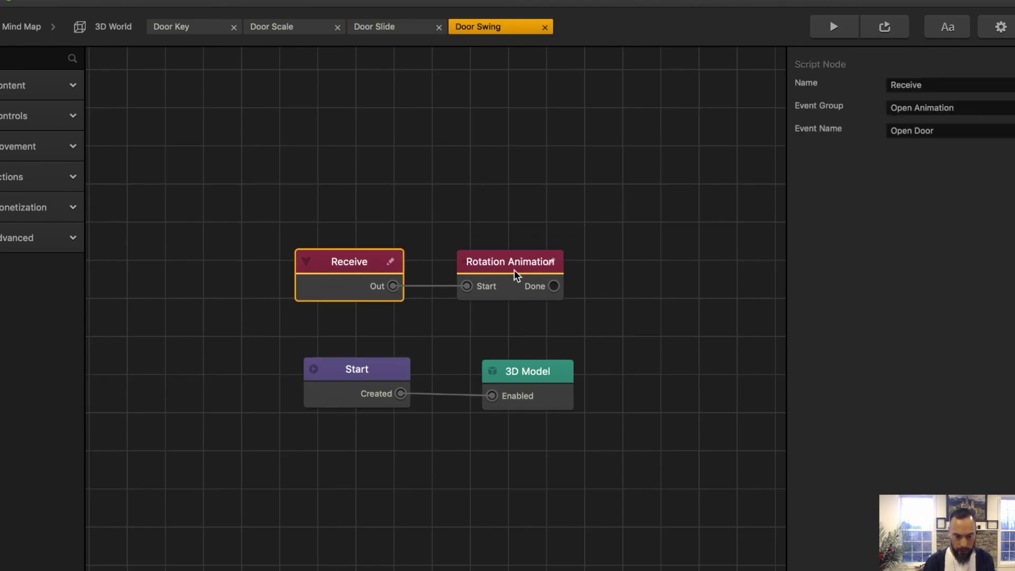
Step: Inspect Door Swing's Rotation Animation (90 Y delta, 1 second, InOutCube) plus its 3D Model and Start nodes
click(518, 272)
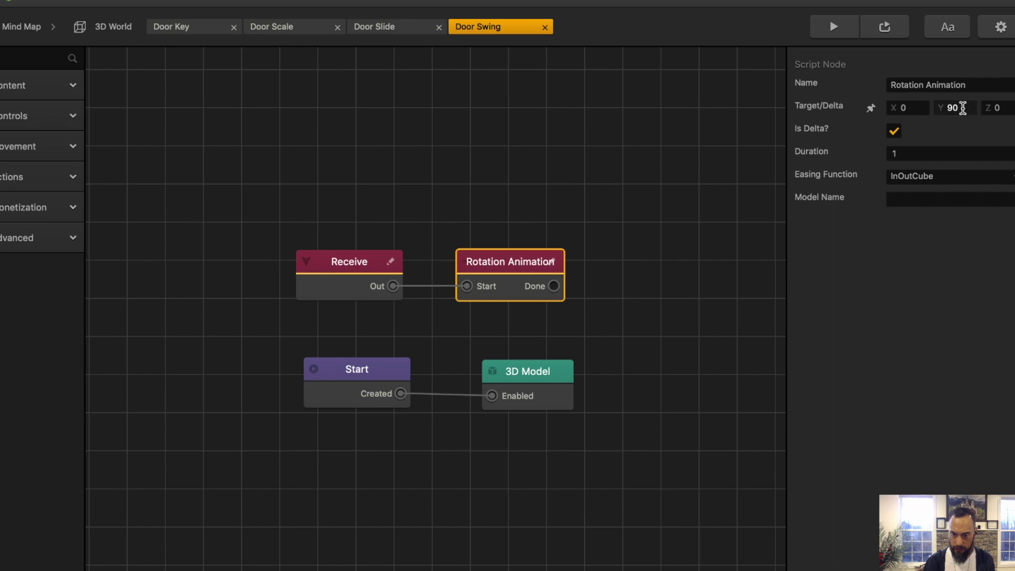
click(531, 373)
click(401, 378)
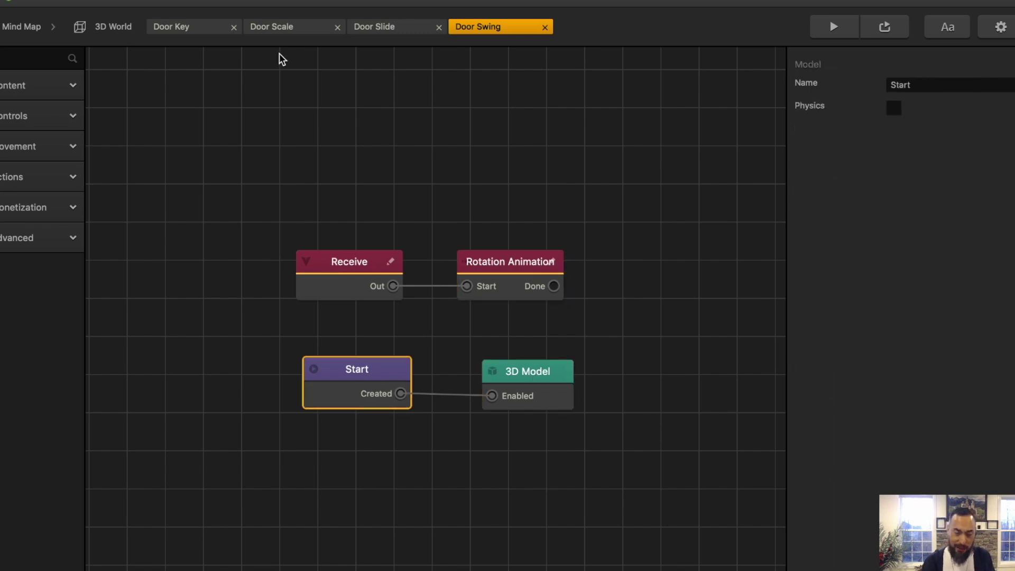
click(522, 270)
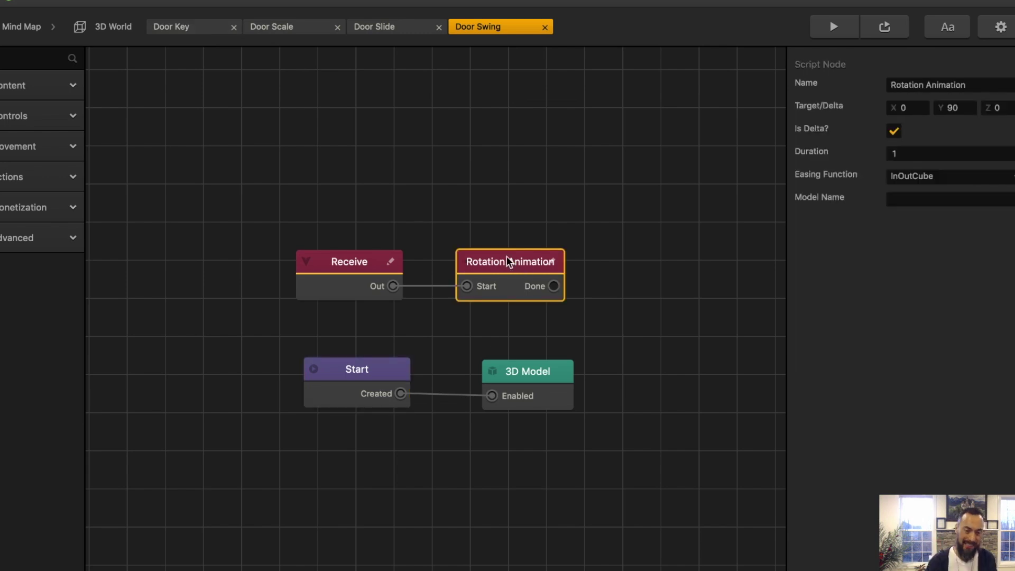
Step: In the game camera view, slide the yellow Door Swing door along X toward the green door
click(116, 24)
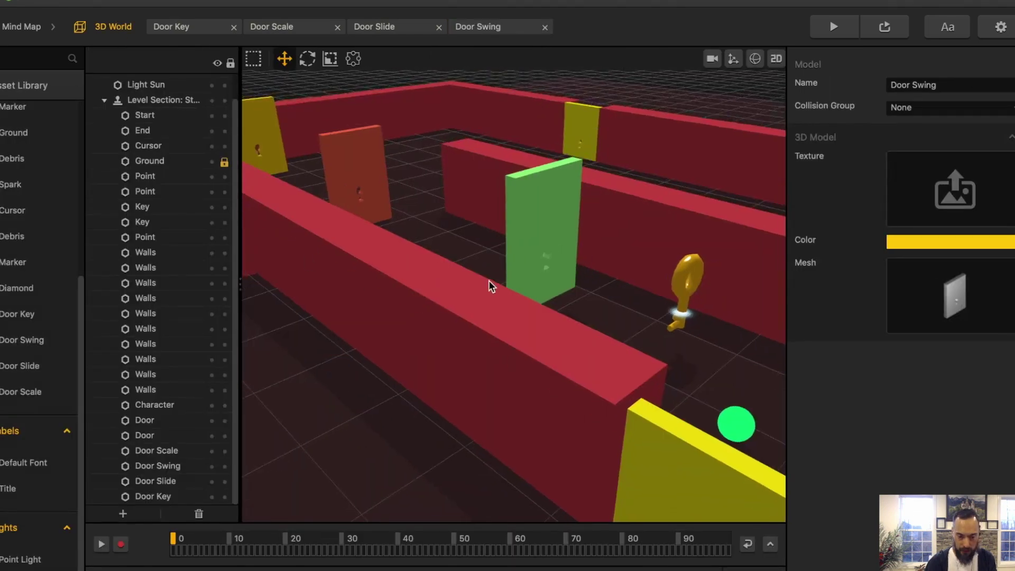
click(712, 58)
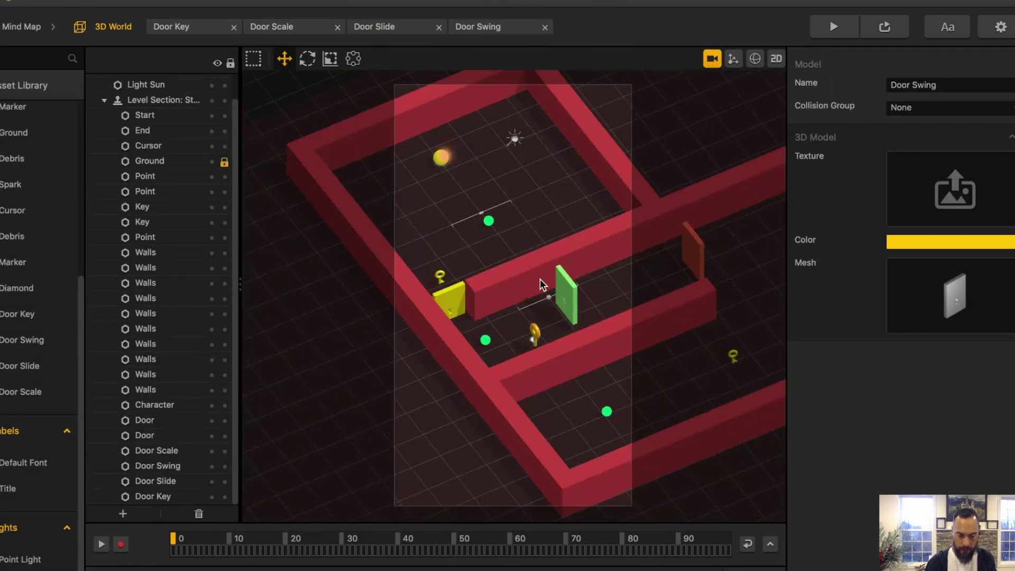
click(697, 237)
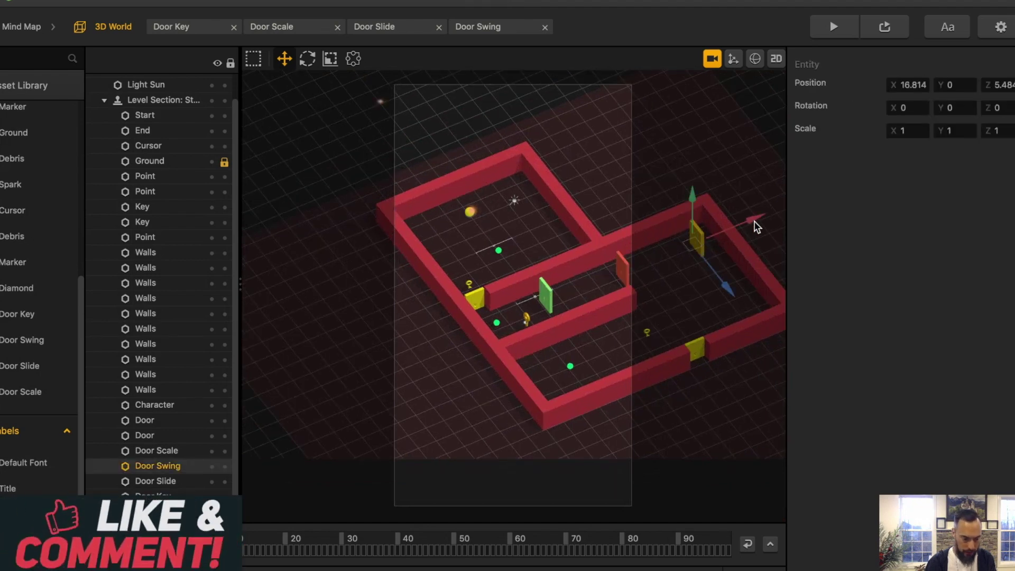
drag(742, 220, 594, 273)
Step: Select the orange Door Slide door, the door key and the small Key object outside camera view
click(622, 259)
click(526, 317)
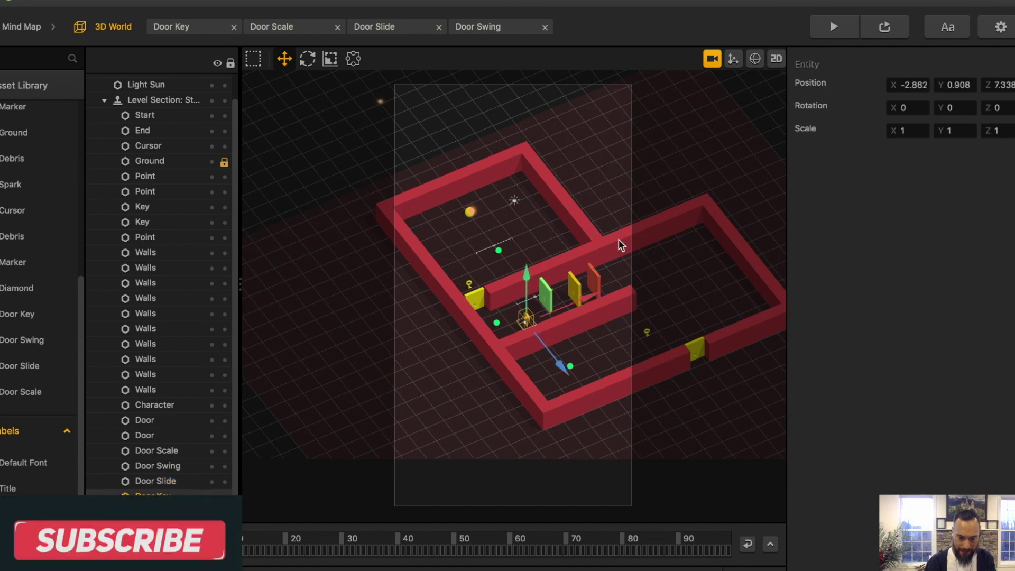
click(712, 59)
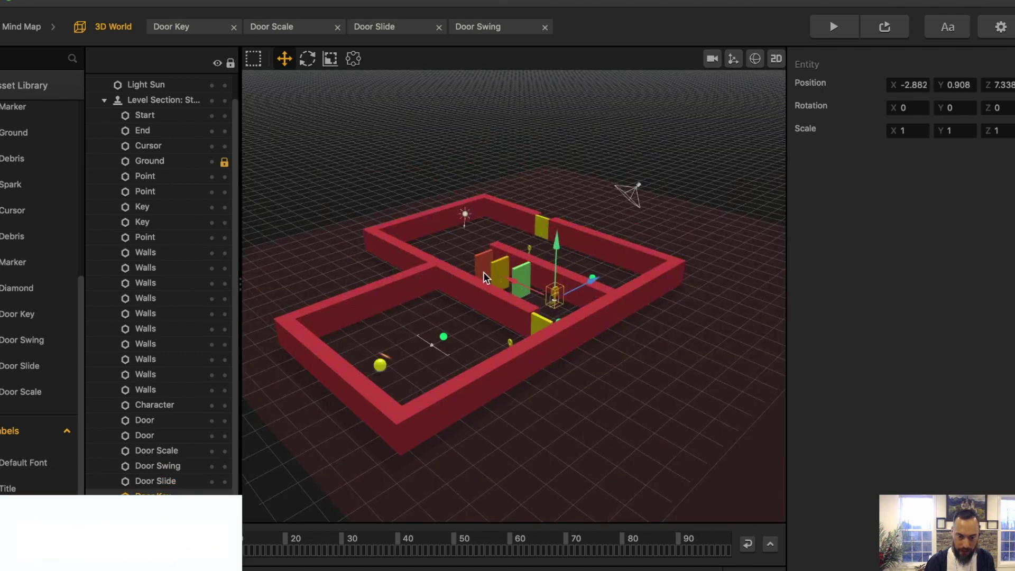
scroll(541, 317, up, 3)
click(505, 384)
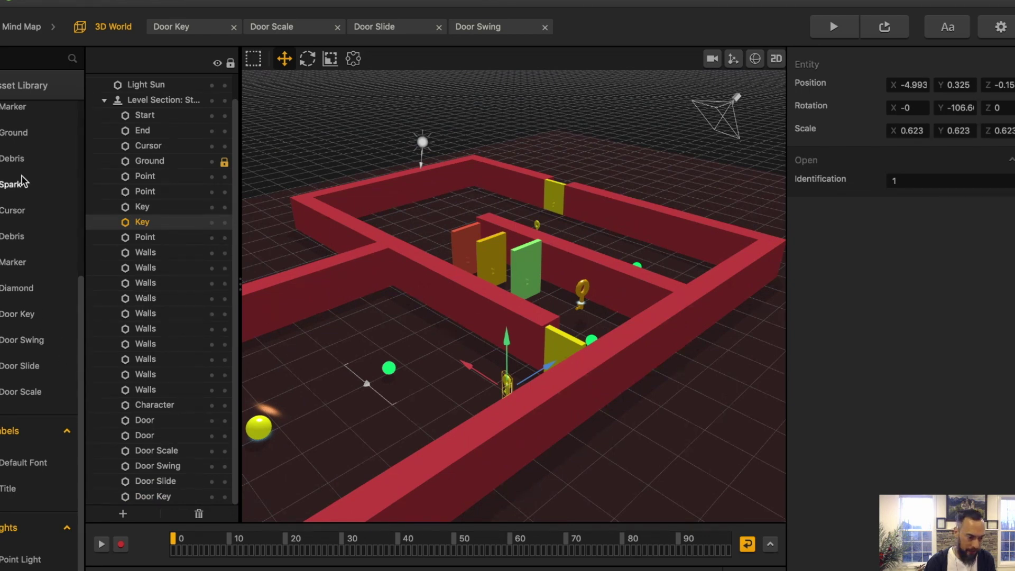
scroll(19, 187, up, 5)
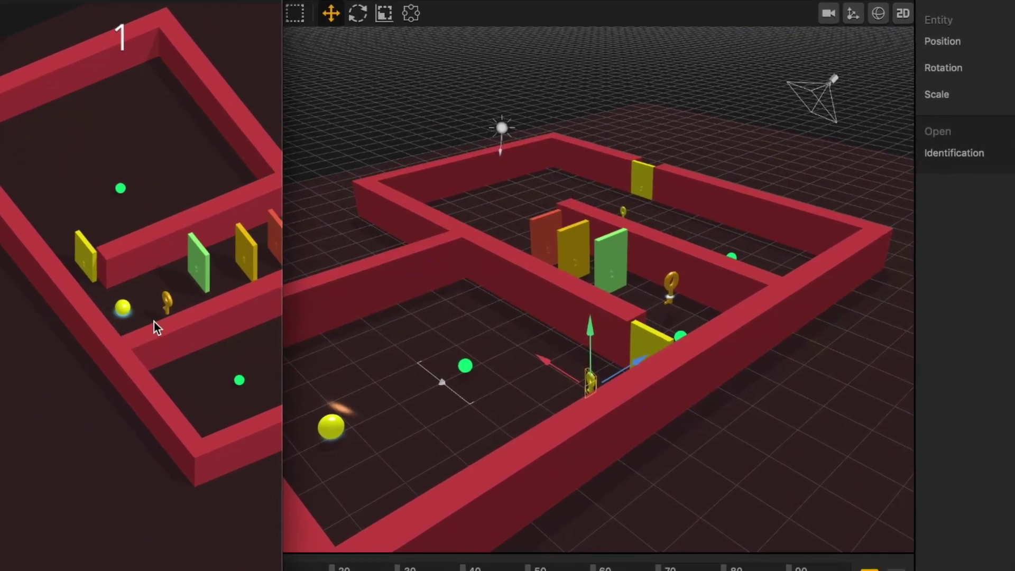
Step: Steer the ball past the key and up to the yellow door in the preview
drag(123, 303, 193, 318)
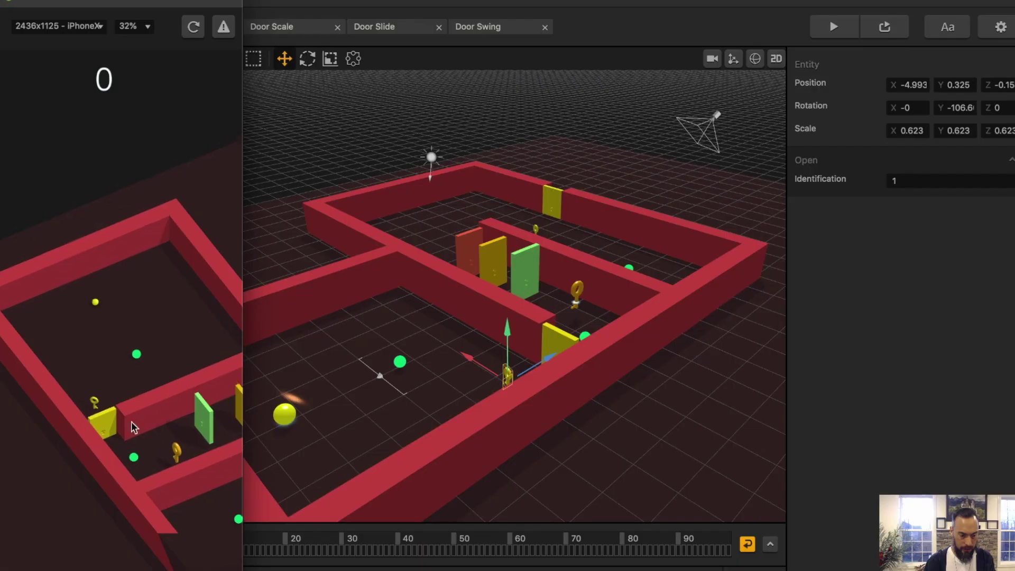
drag(131, 421, 107, 329)
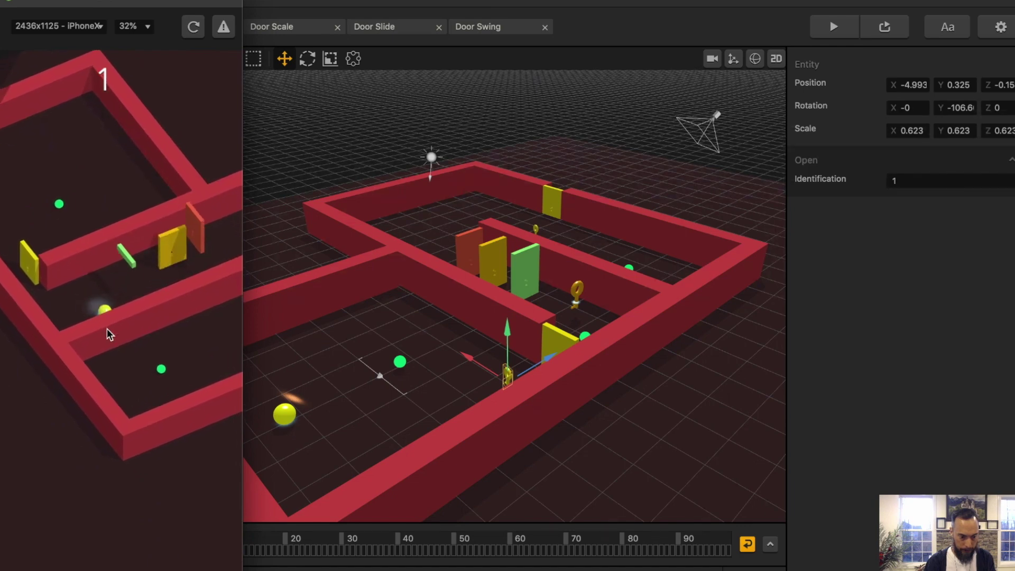
Step: Stop the preview and open the Key and Door Key scripts as tabs, Key first
key(Escape)
click(567, 353)
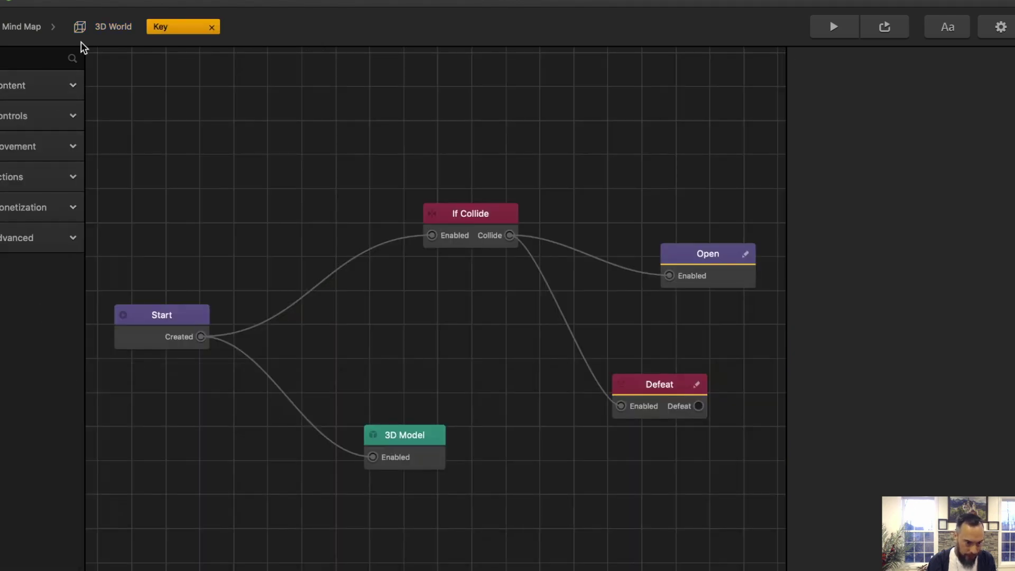
click(112, 26)
scroll(40, 328, down, 1)
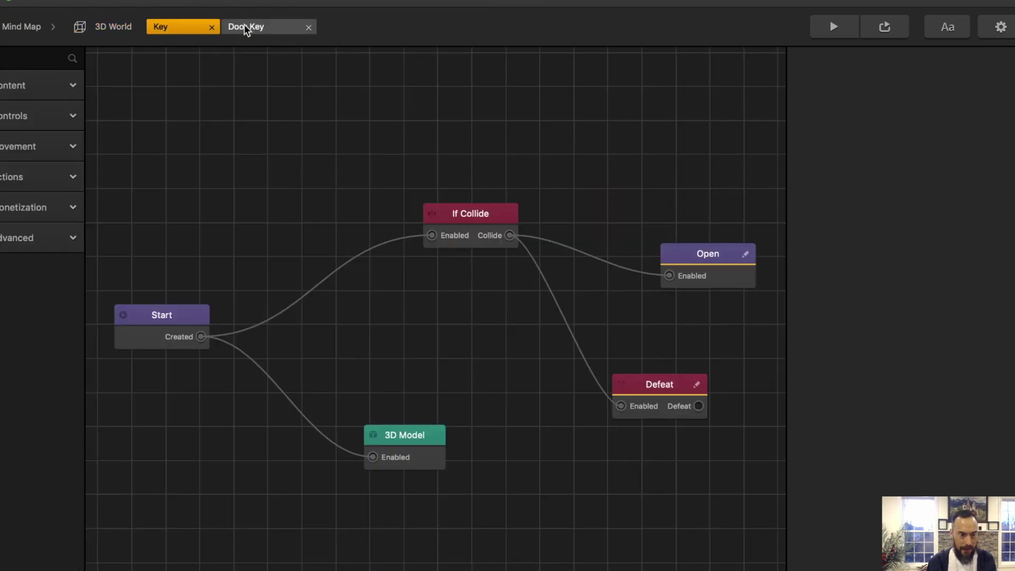
click(244, 24)
drag(222, 28, 156, 16)
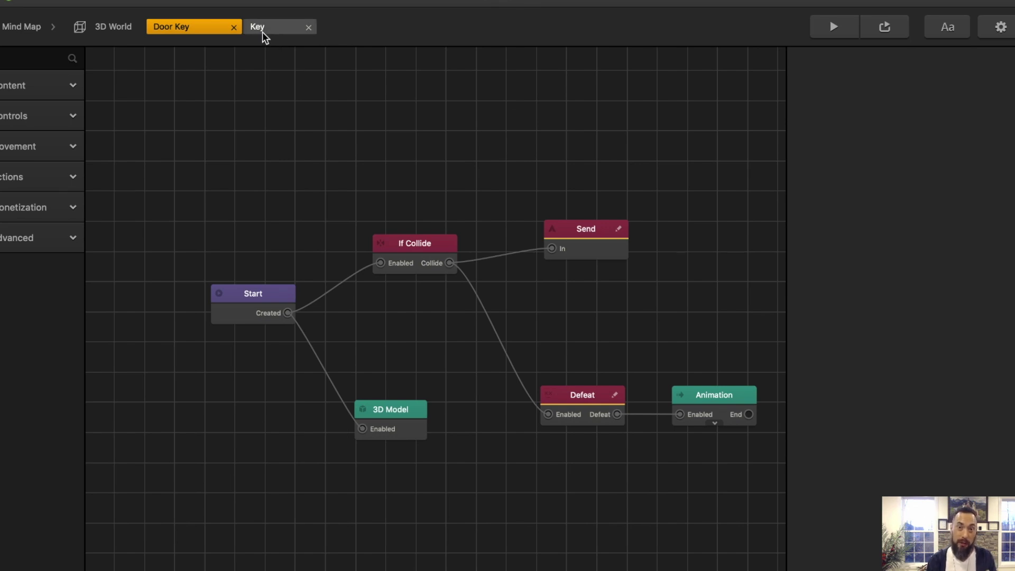
drag(268, 27, 167, 25)
Step: Compact the Key graph, moving If Collide, Open, Defeat and 3D Model near Start
click(406, 224)
drag(406, 227, 277, 250)
drag(690, 254, 379, 244)
drag(655, 386, 433, 312)
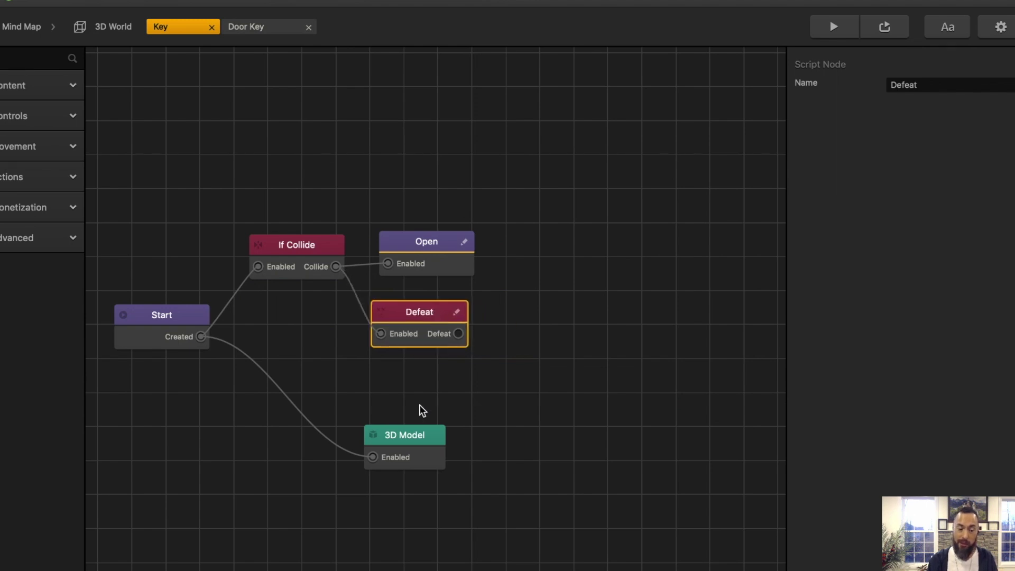
drag(405, 433, 298, 376)
Step: Compact the Door Key graph, pulling If Collide, Send, Defeat, Animation and 3D Model together
click(247, 26)
drag(427, 247, 389, 243)
drag(598, 228, 495, 237)
drag(582, 395, 423, 300)
drag(713, 390, 541, 296)
drag(383, 405, 412, 357)
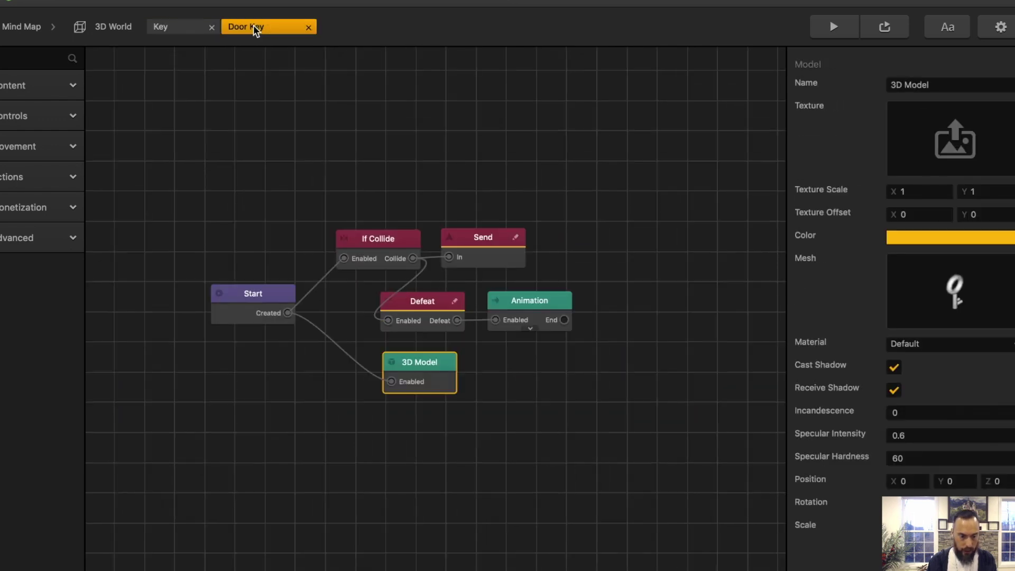
click(482, 249)
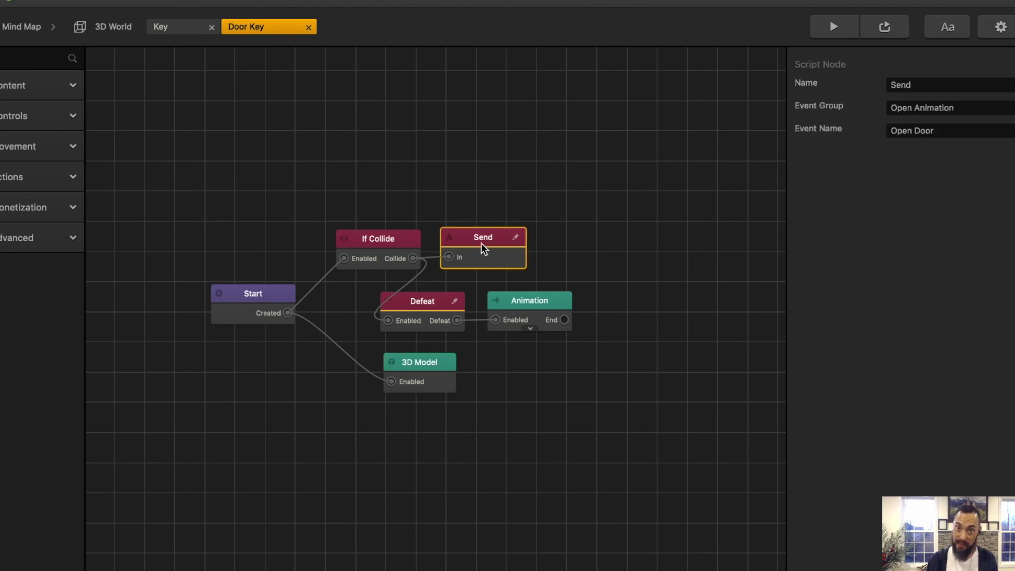
click(167, 25)
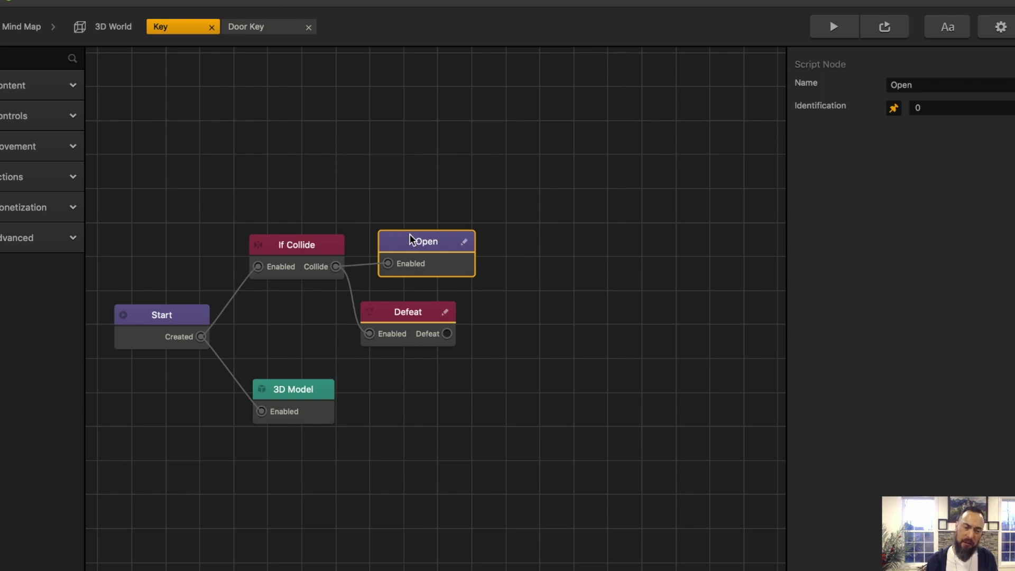
click(464, 243)
key(ctrl+a)
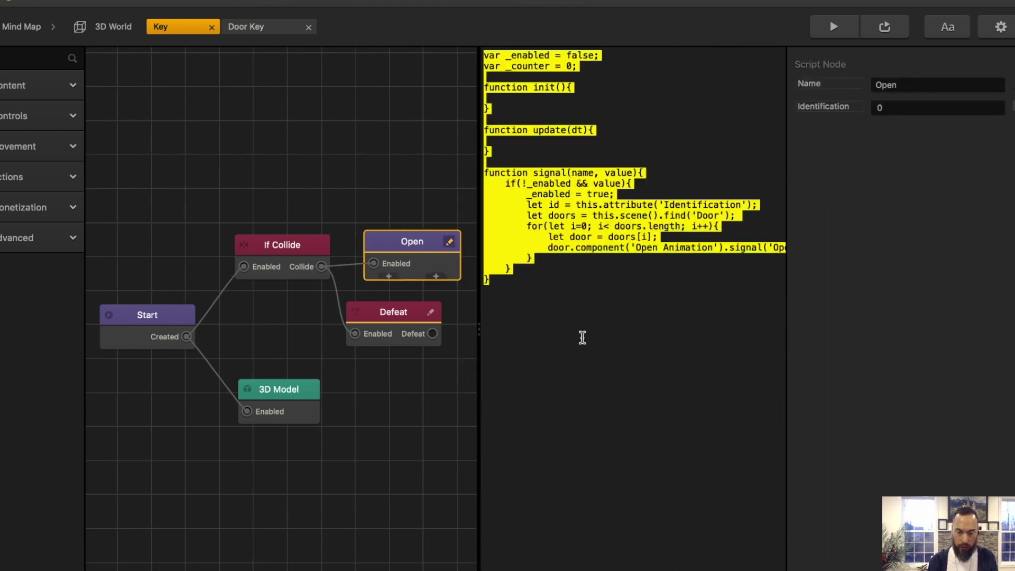
click(583, 349)
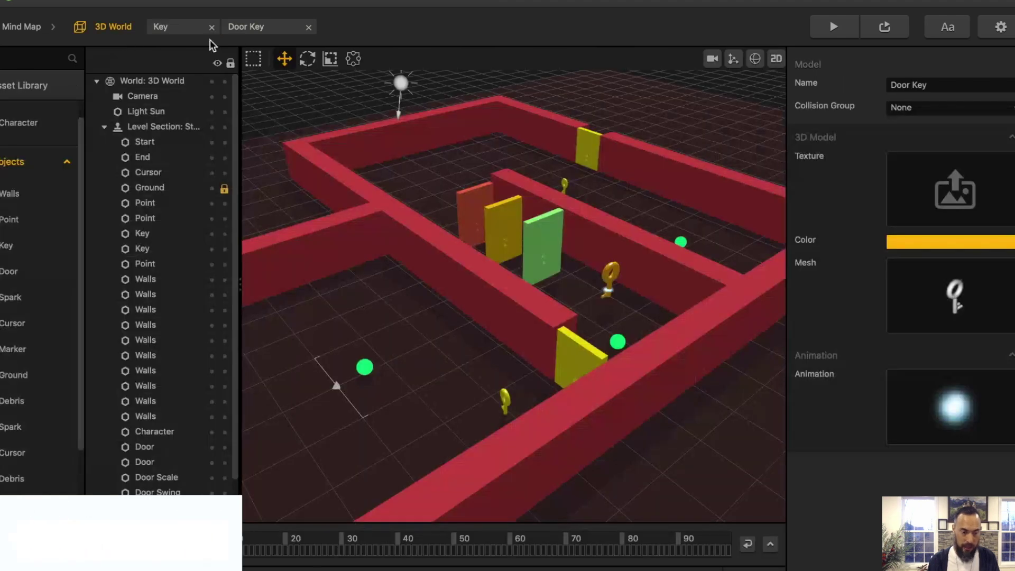
Step: In the Key graph, move the Animation node clear and connect Defeat's output to it
click(250, 28)
click(530, 302)
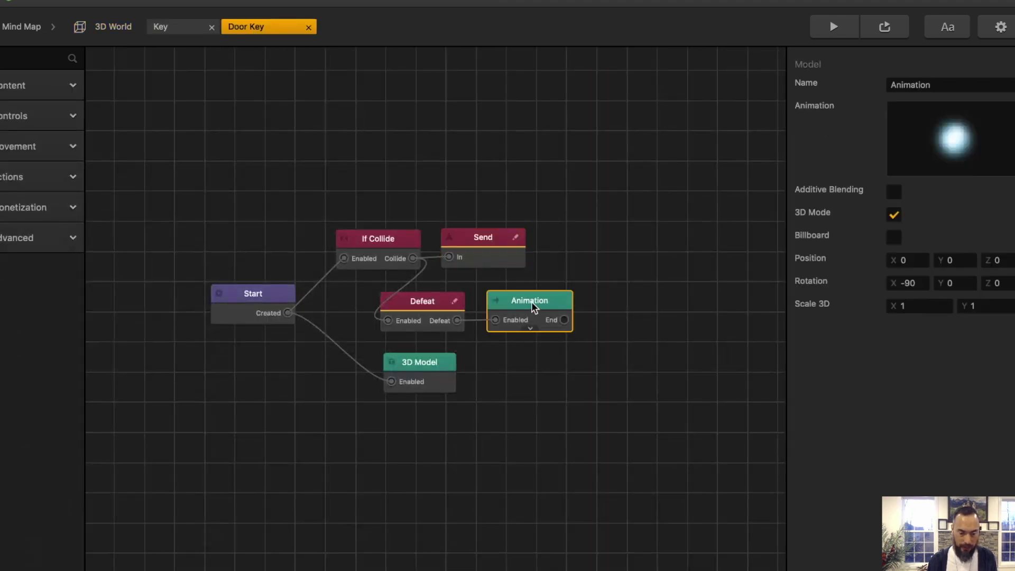
click(184, 26)
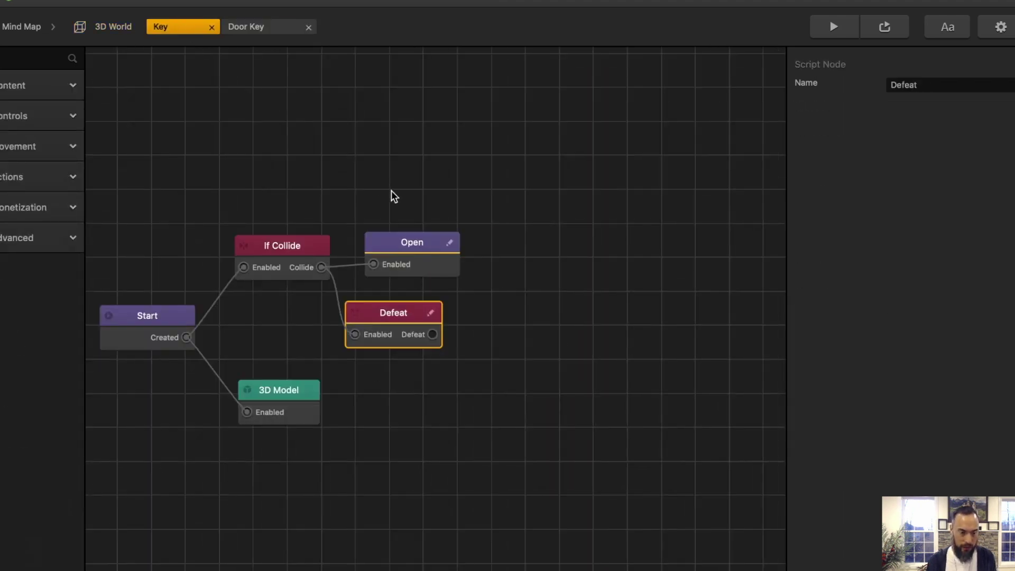
drag(436, 314, 503, 308)
drag(430, 331, 467, 331)
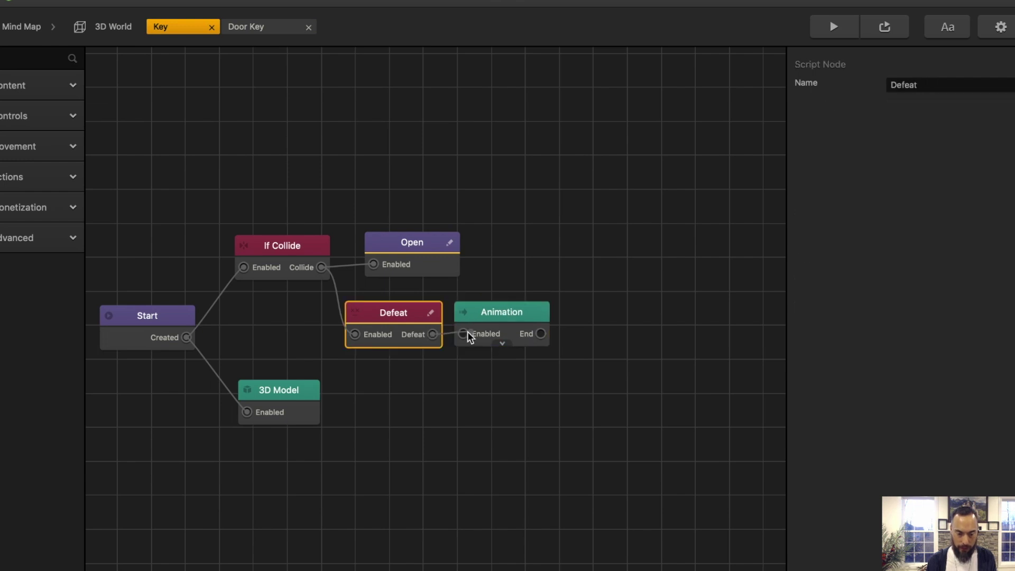
Step: Preview the maze from 3D World, roll the ball up to the yellow door, then stop
click(109, 28)
click(832, 29)
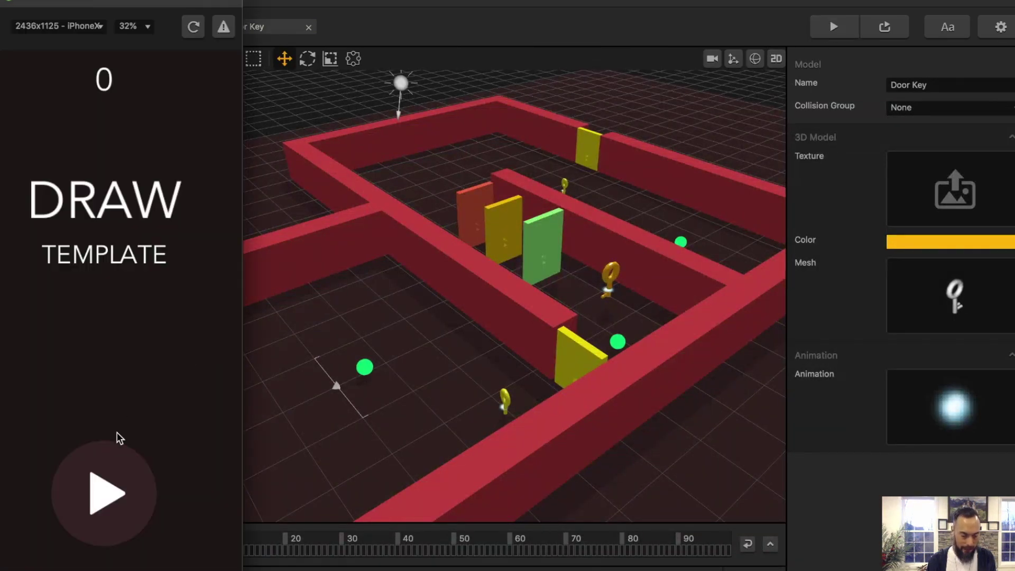
click(112, 448)
drag(106, 312, 97, 270)
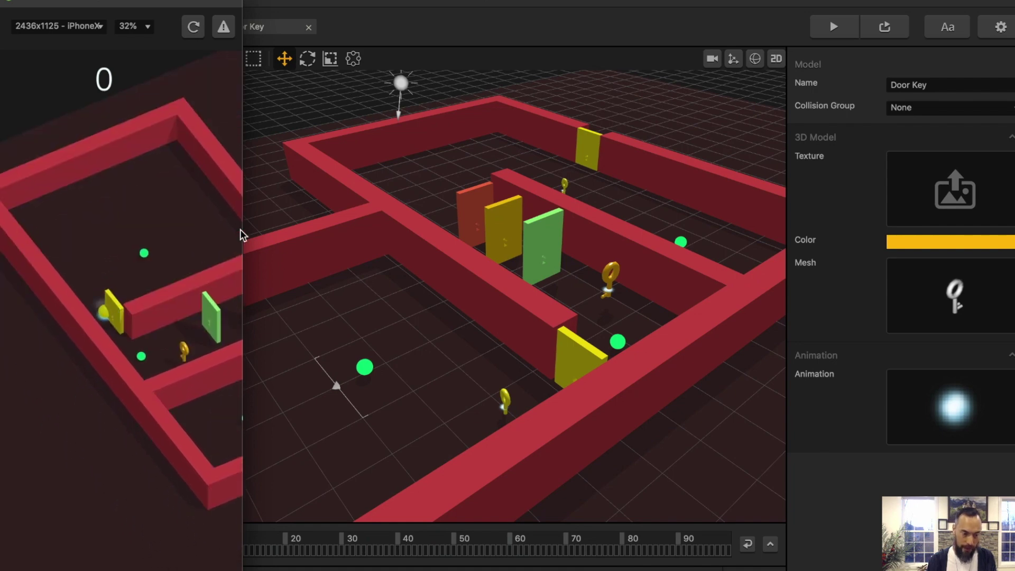
key(Escape)
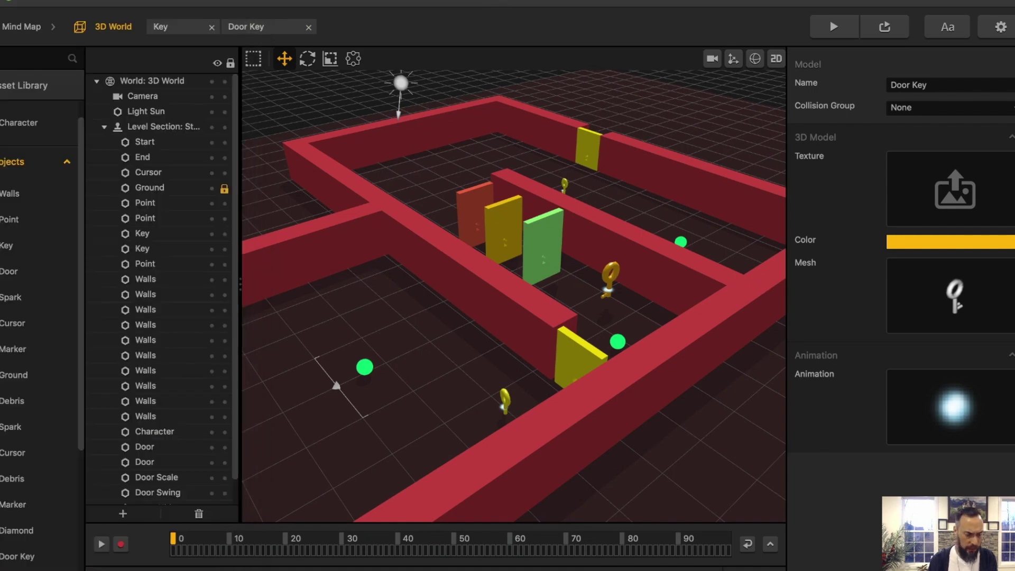
Step: Open the Door and Door Swing graphs and flip between them to compare
double_click(11, 271)
click(113, 24)
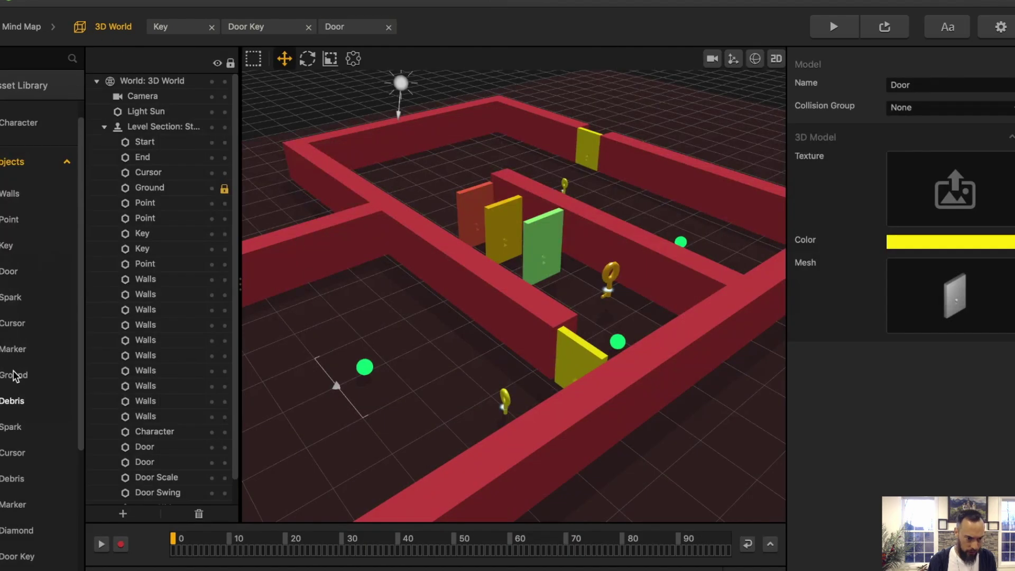
double_click(157, 492)
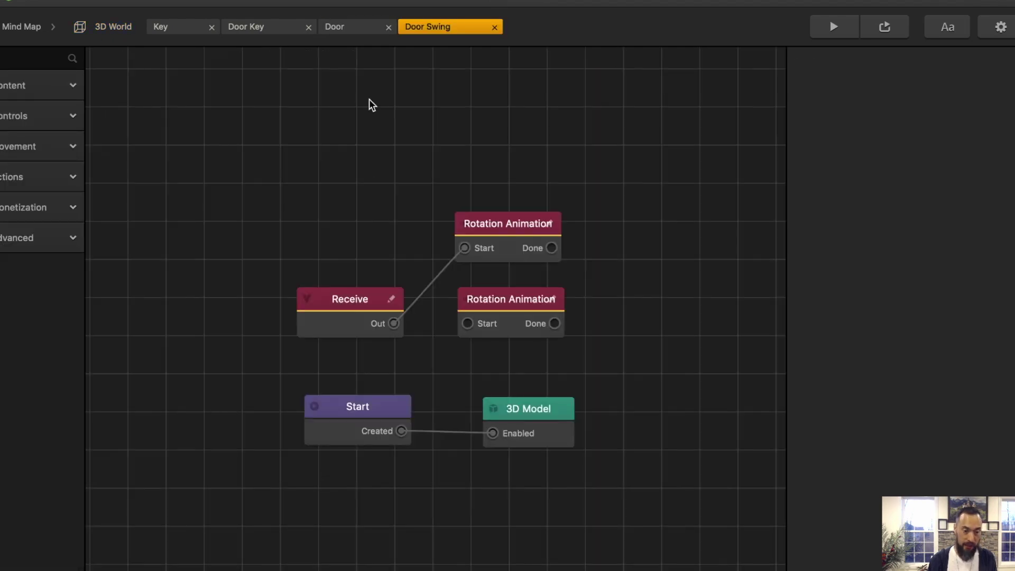
click(358, 29)
click(430, 27)
click(356, 25)
click(417, 31)
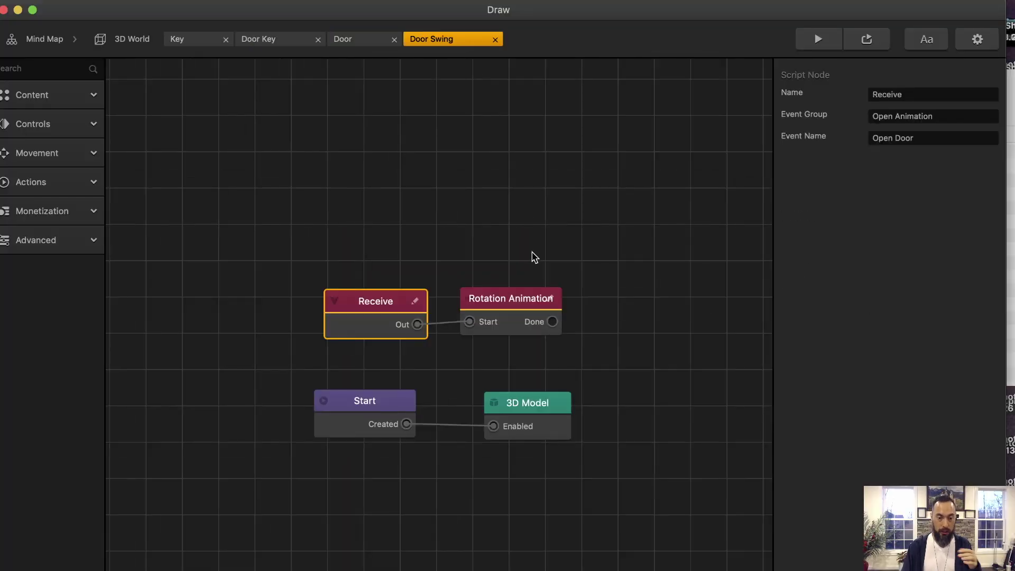
Step: Inspect Door Swing's Rotation Animation, 3D Model and Receive nodes
click(517, 308)
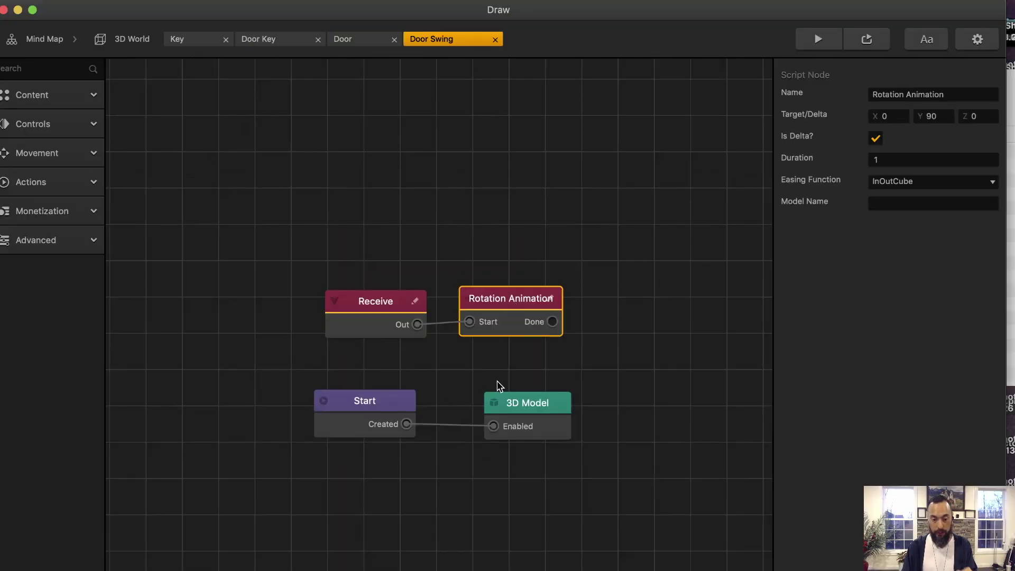
click(540, 410)
click(373, 312)
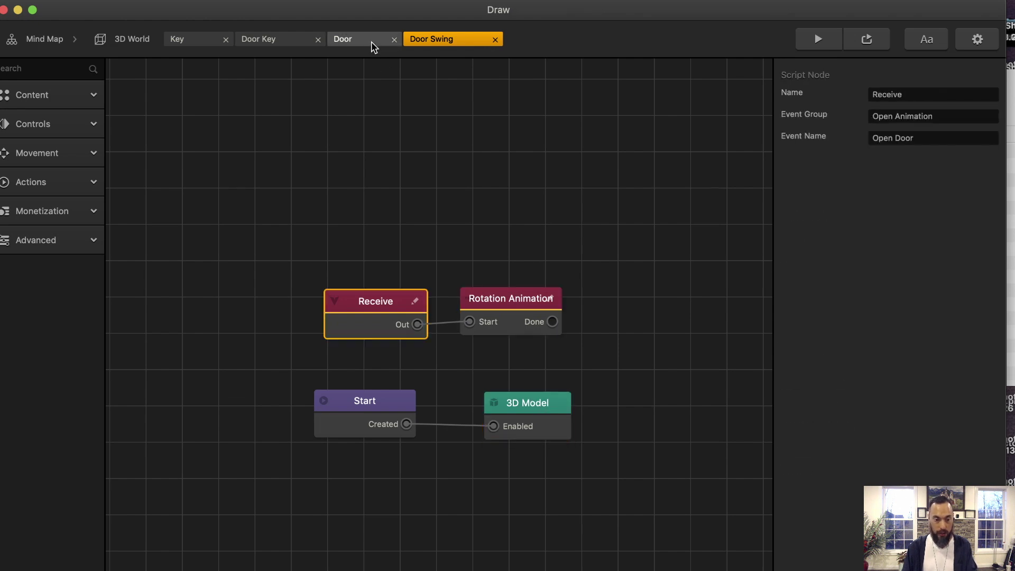
Step: View the script code behind the Key graph's Open node
click(191, 39)
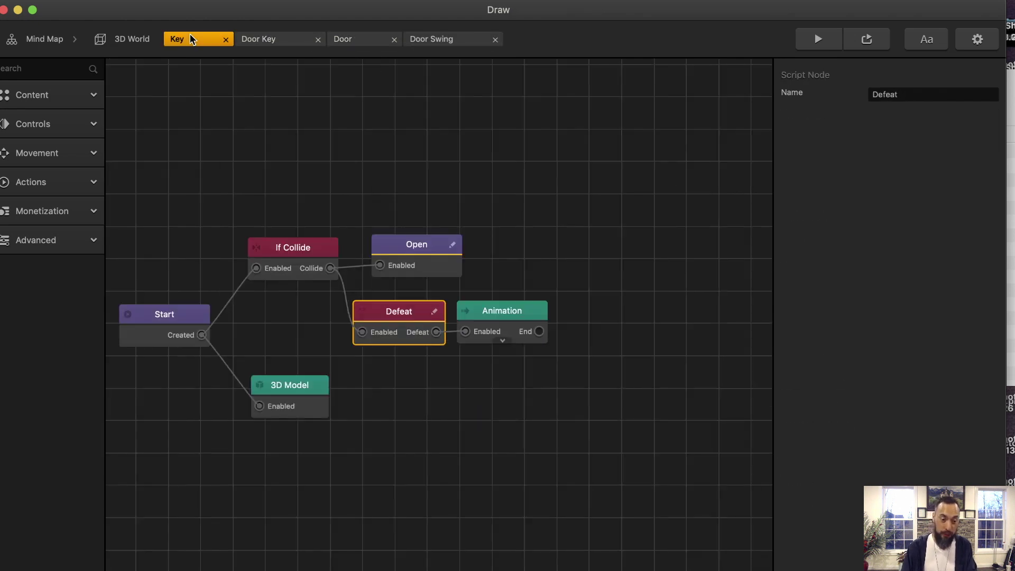
click(436, 250)
click(453, 246)
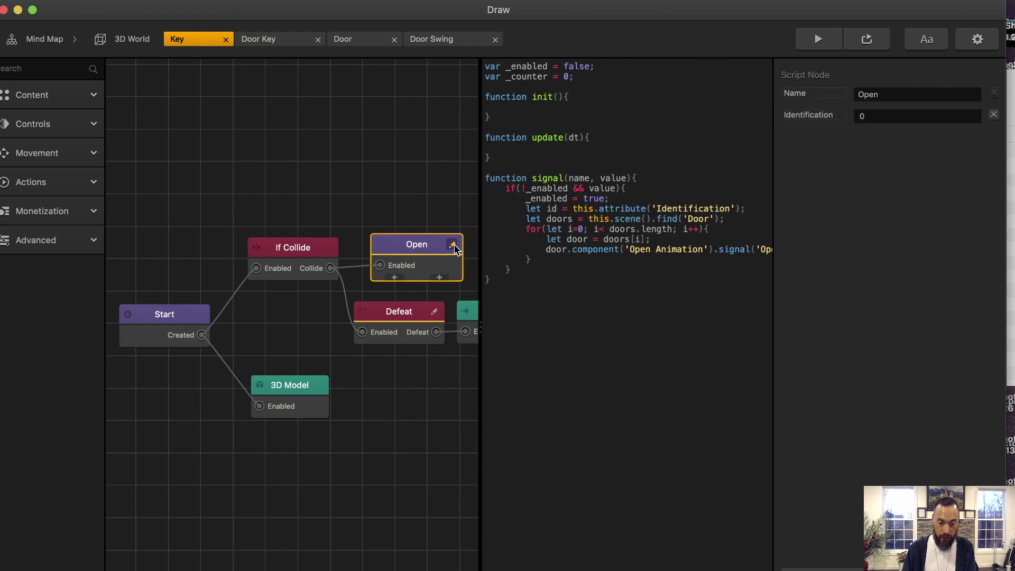
scroll(550, 248, right, 2)
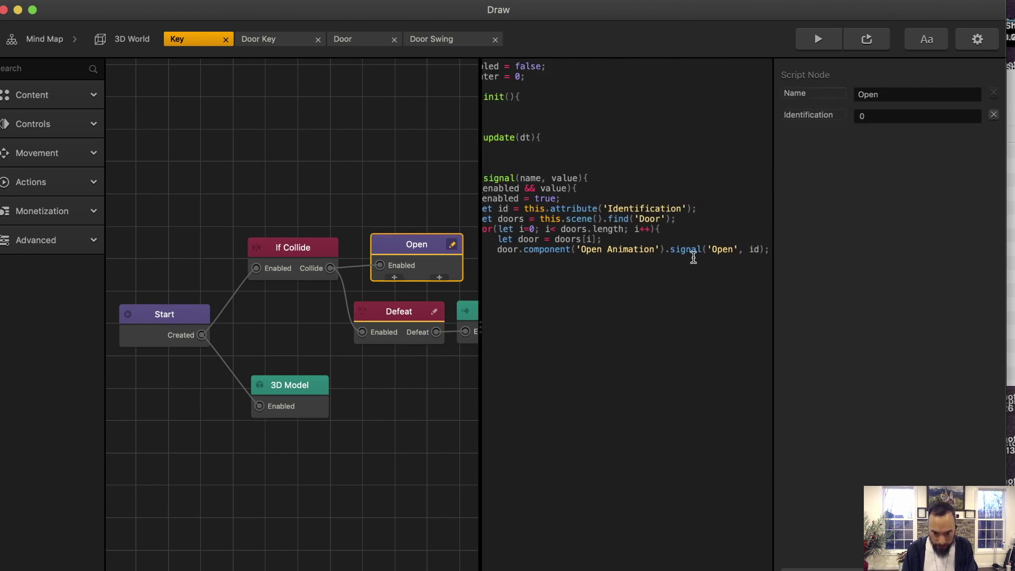
scroll(665, 245, left, 2)
Step: Compare the Door Key, Door Swing and Door graphs, then close the Door's script view
click(280, 40)
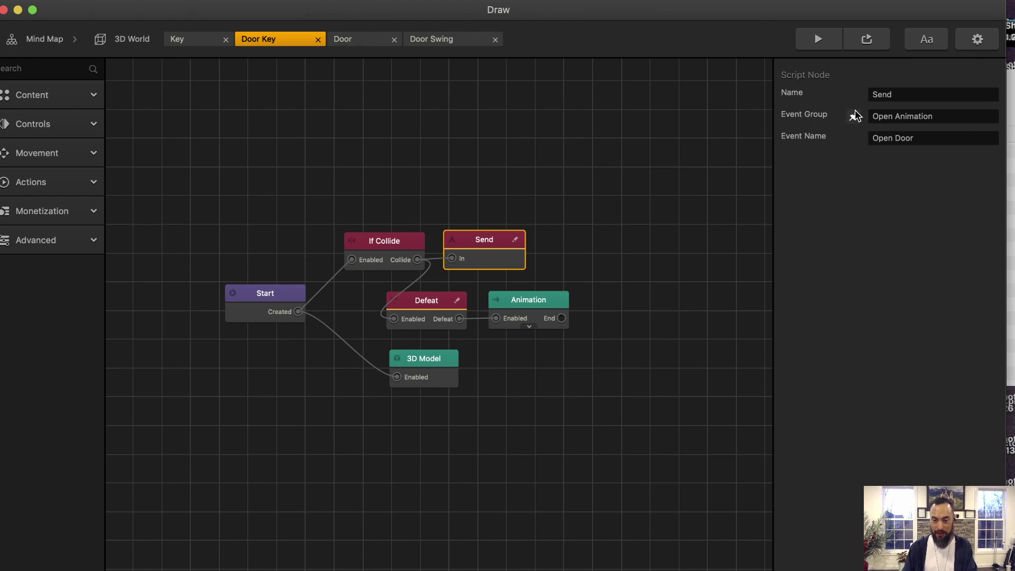
click(431, 39)
click(344, 39)
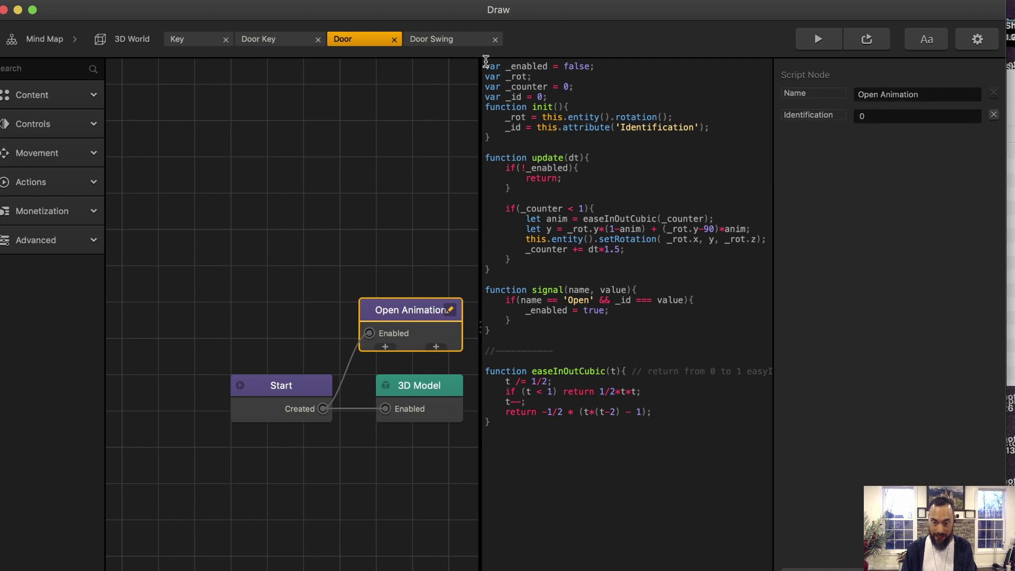
click(456, 40)
click(273, 46)
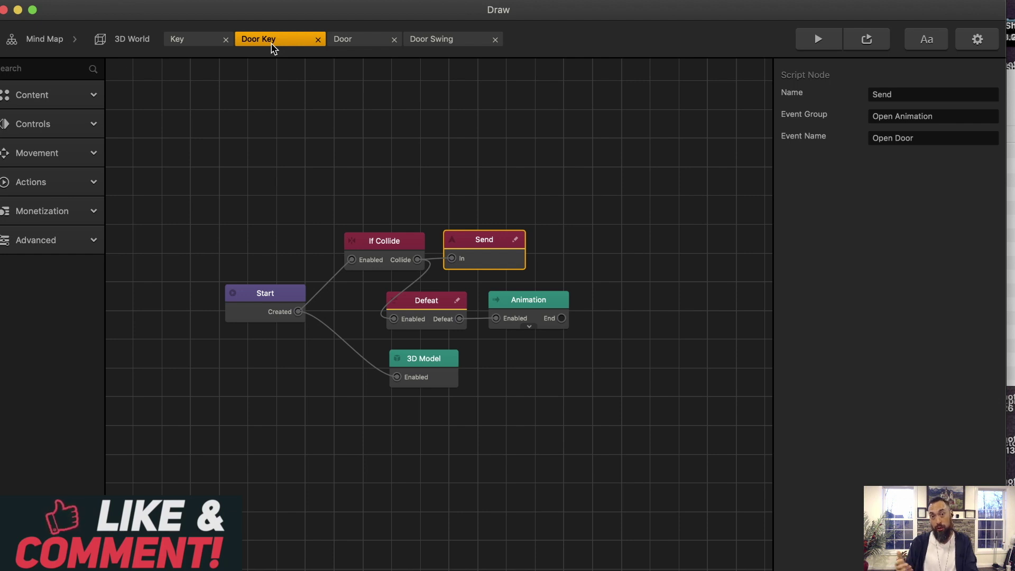
click(375, 44)
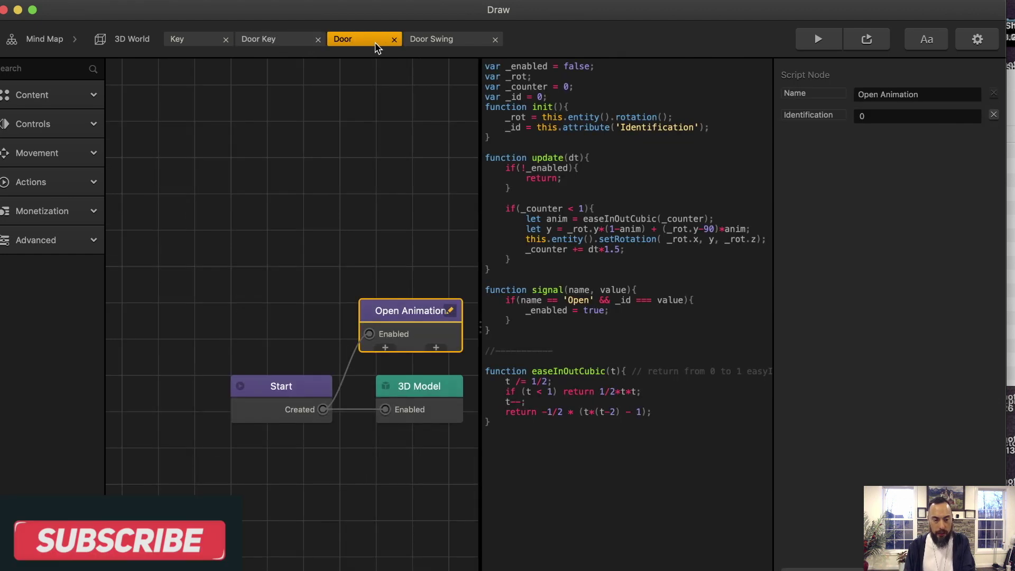
click(406, 291)
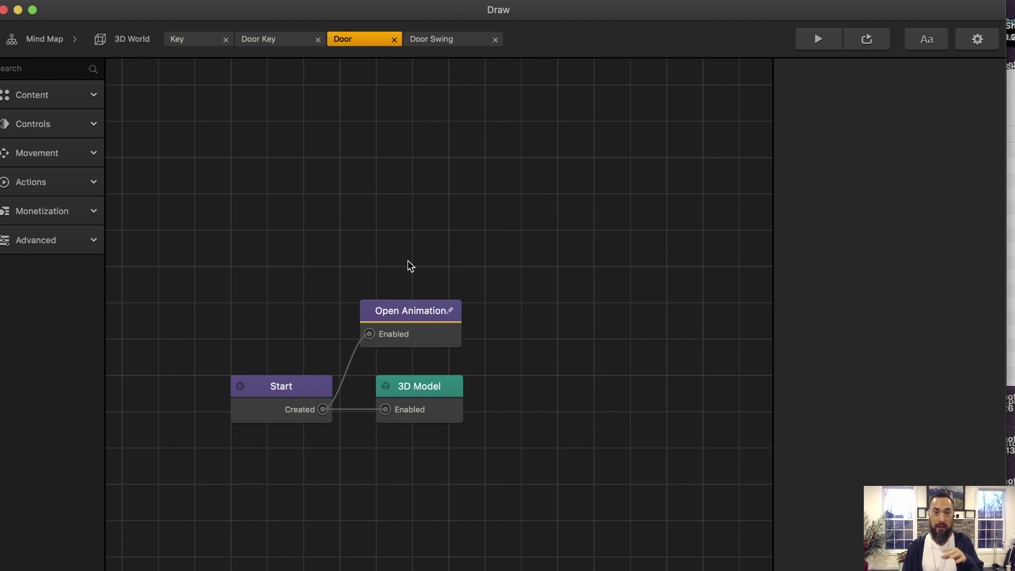
Step: Delete the inner maze walls
click(135, 37)
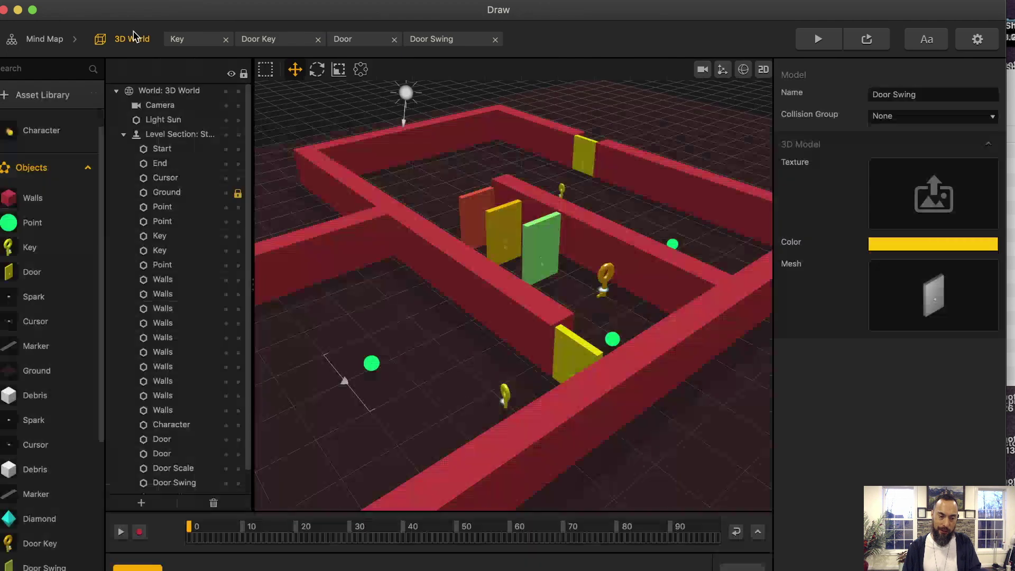
click(566, 363)
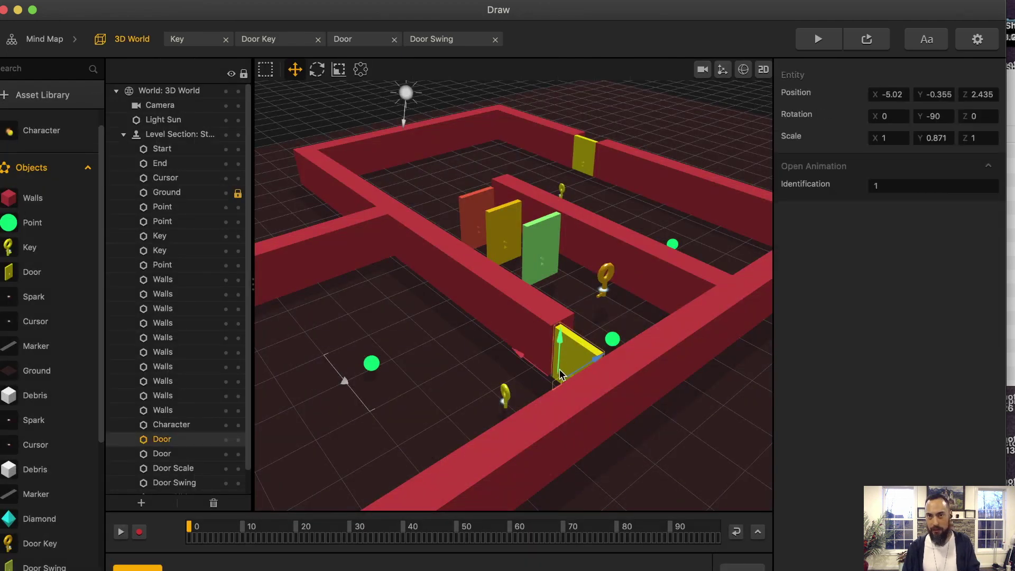
click(429, 39)
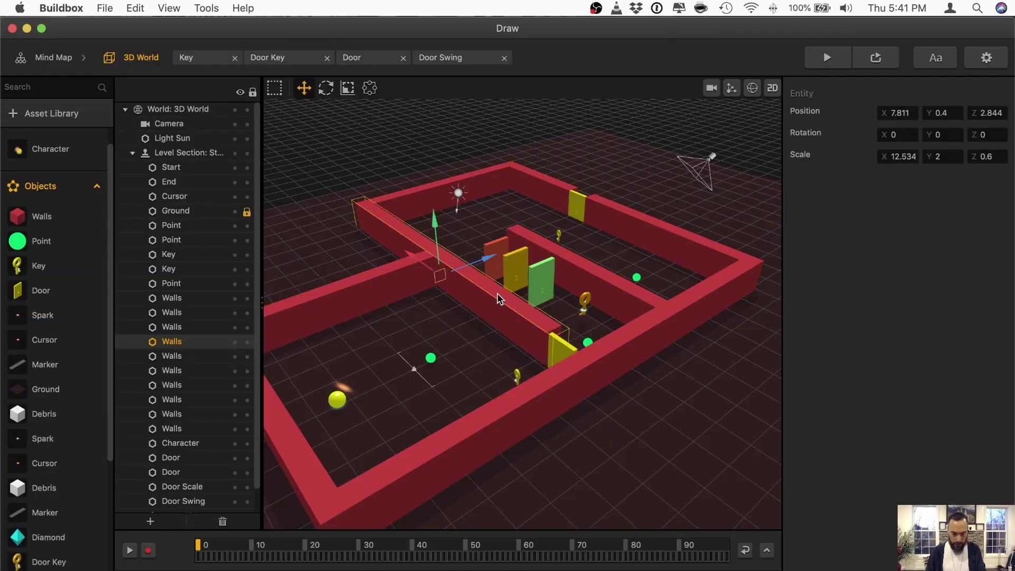
key(Delete)
key(Delete)
Step: Move the red, yellow and green doors so they stand in a single row
click(607, 283)
click(497, 252)
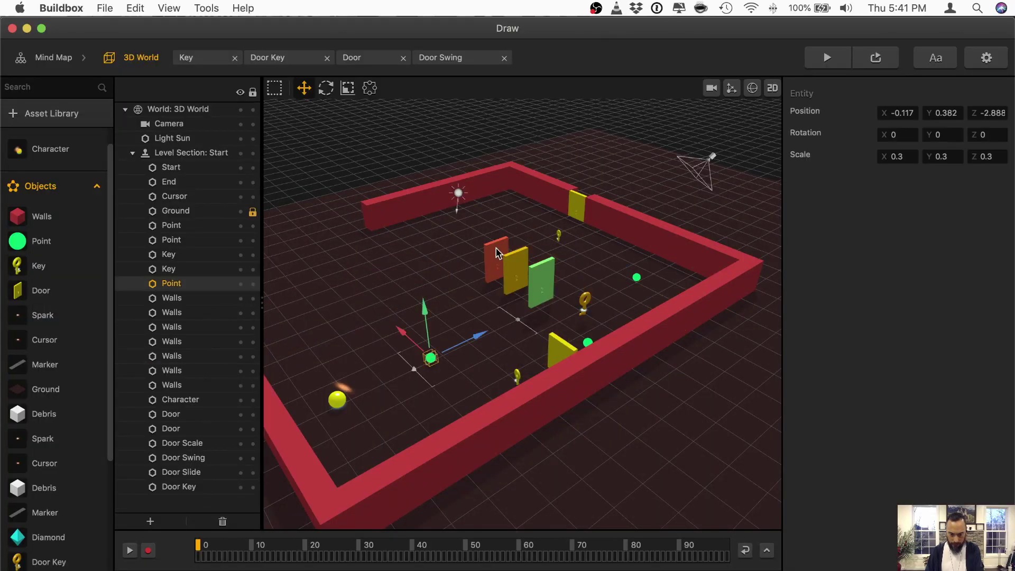
click(497, 253)
drag(461, 260, 431, 246)
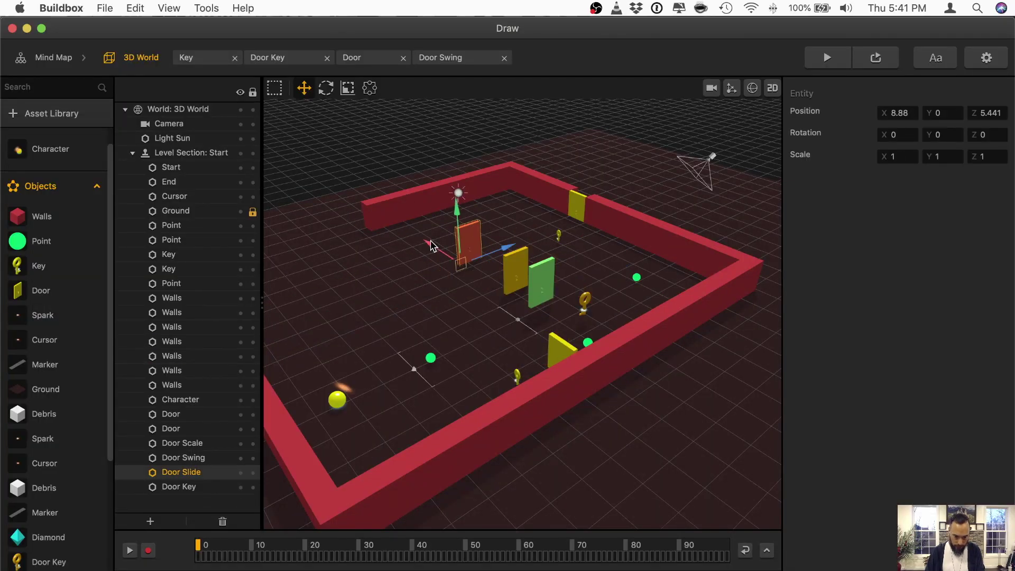
click(505, 266)
drag(506, 266, 422, 301)
click(393, 304)
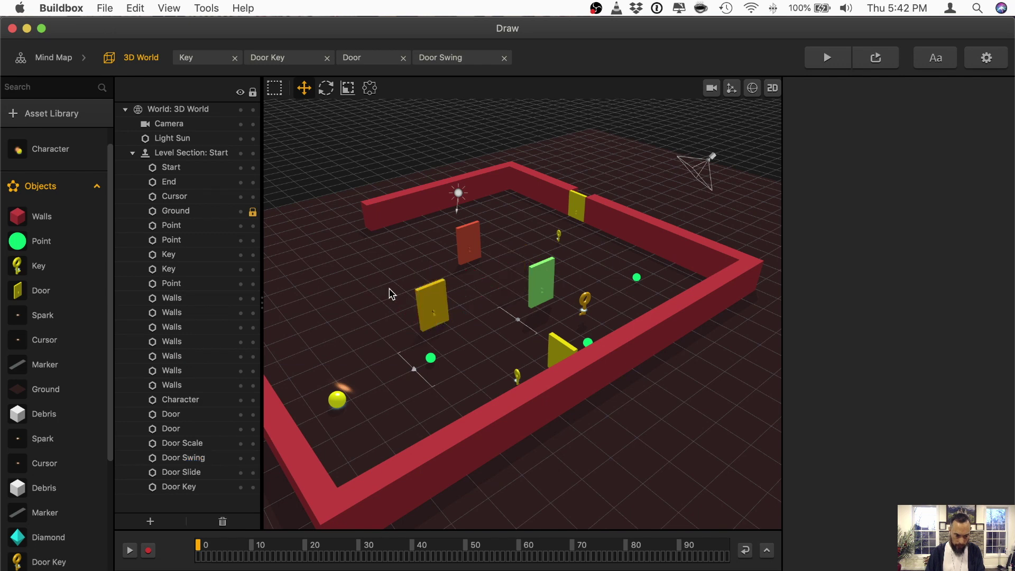
click(540, 283)
drag(541, 283, 478, 304)
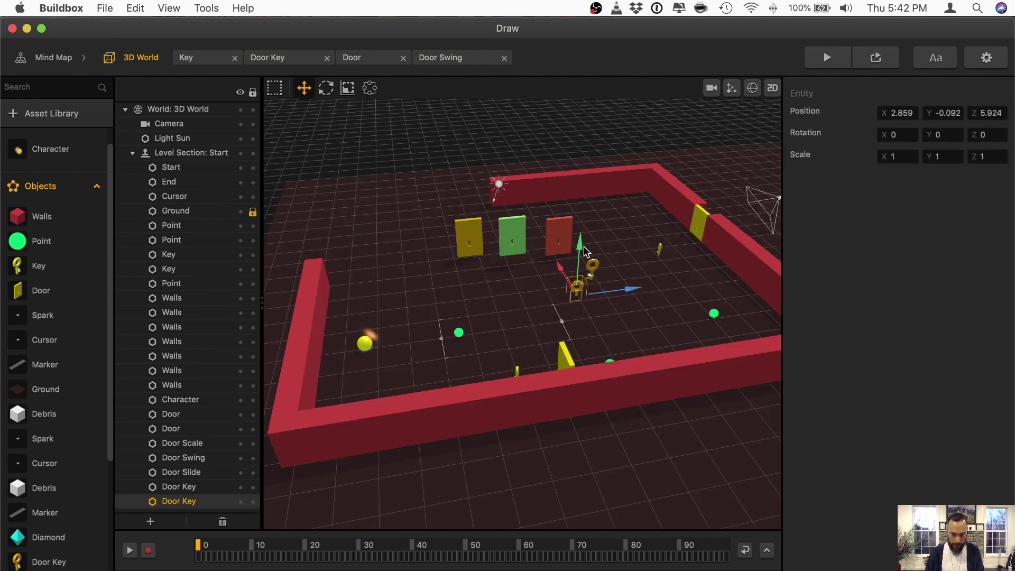
Step: Duplicate the key and position a copy in front of each door
key(super+d)
drag(612, 257, 514, 253)
click(576, 267)
right_drag(621, 243, 650, 251)
click(614, 258)
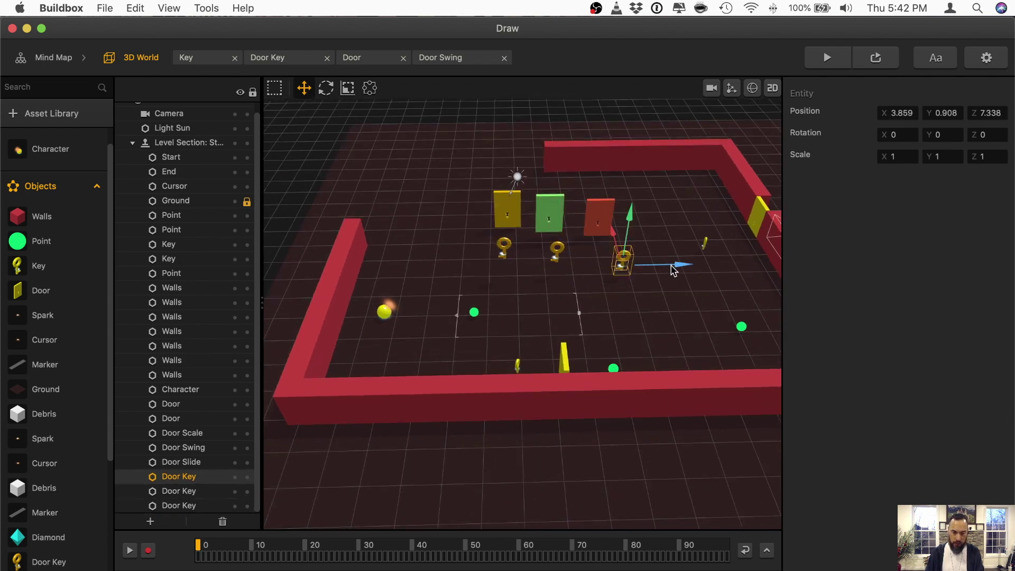
drag(672, 266, 669, 265)
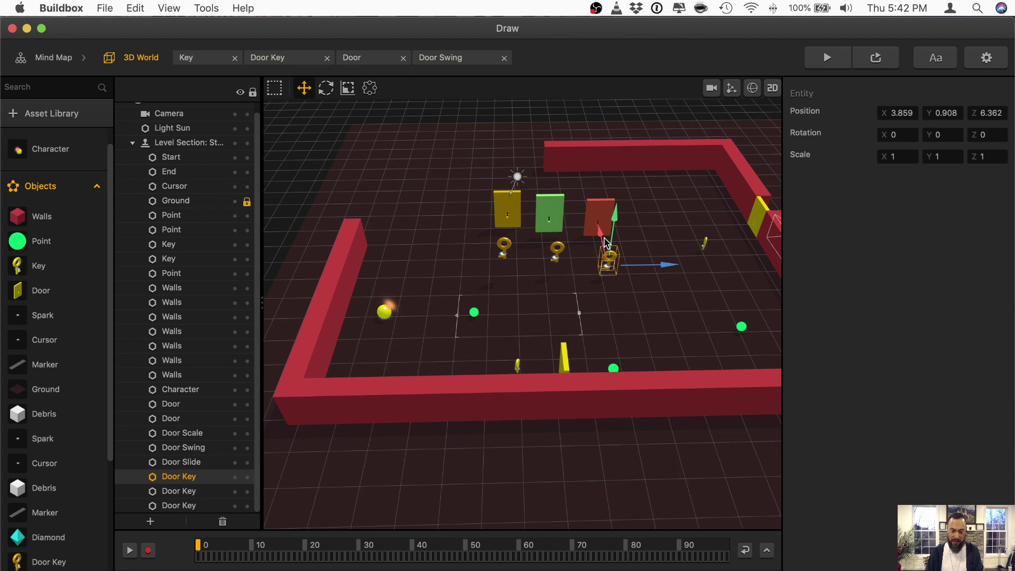
click(504, 247)
scroll(77, 484, down, 8)
click(186, 476)
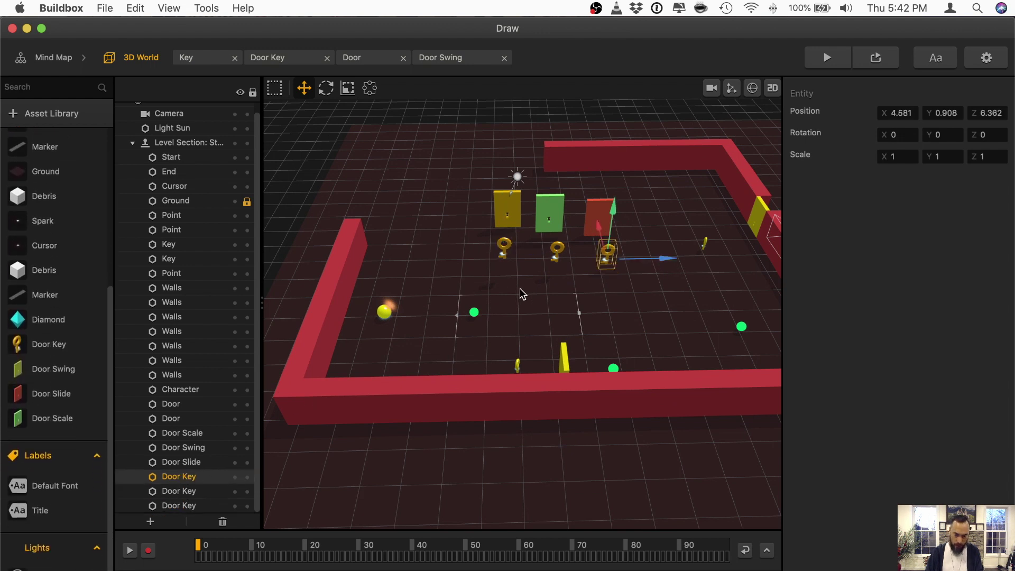
Step: Delete the copied keys and rename the Door Key asset to Door Key1
key(Delete)
click(555, 253)
key(Delete)
click(93, 344)
click(974, 112)
text(1)
key(Return)
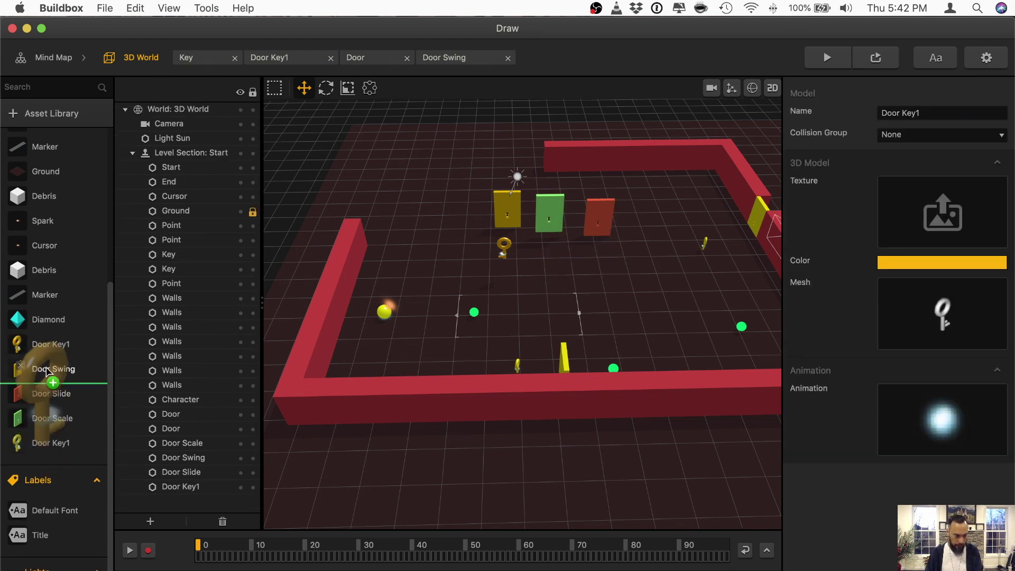
click(942, 114)
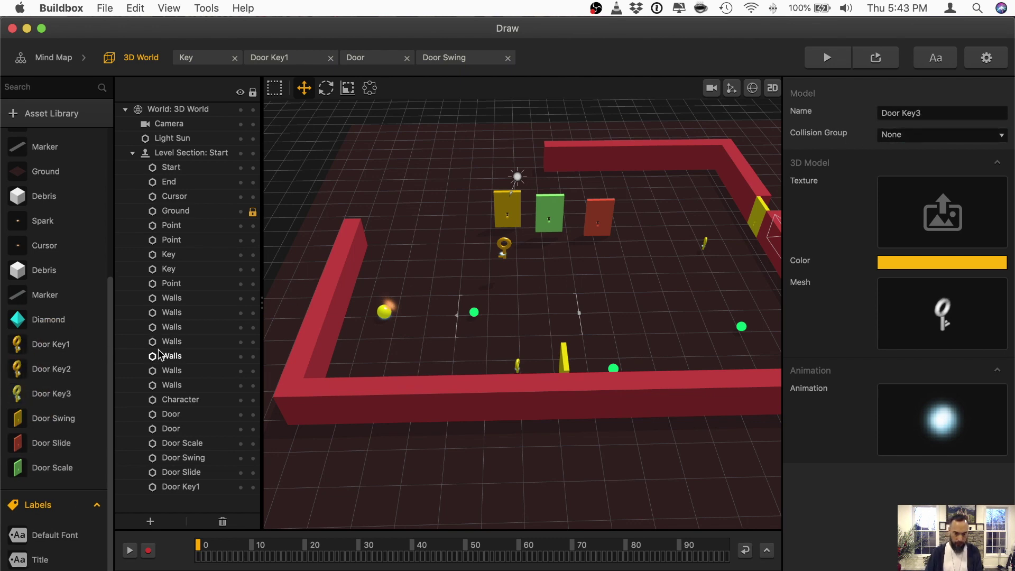
Step: Place new Door Key2 and Door Key3 objects in the maze in front of the doors
drag(68, 377, 519, 306)
drag(61, 405, 523, 304)
drag(515, 269, 692, 186)
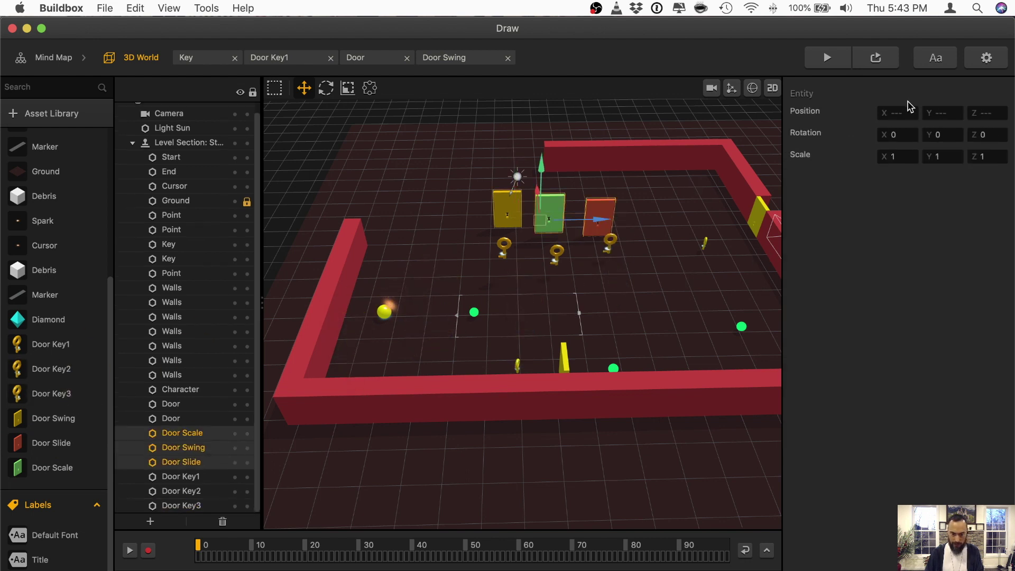
Step: Change Door Key1's Send event to Open Animation1 / Open Door1
click(504, 248)
click(506, 247)
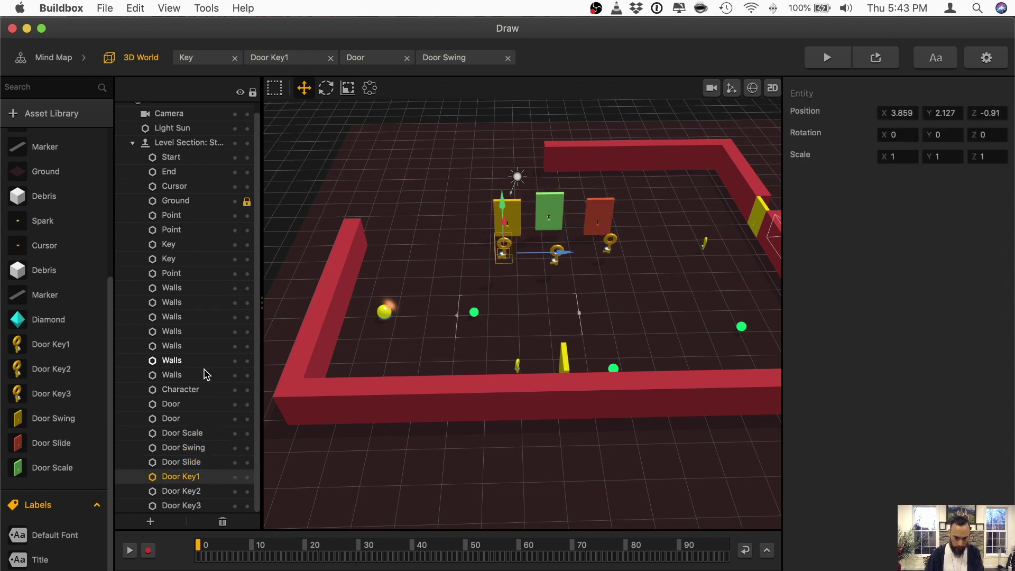
double_click(56, 344)
click(969, 135)
text(1)
click(961, 154)
text(1)
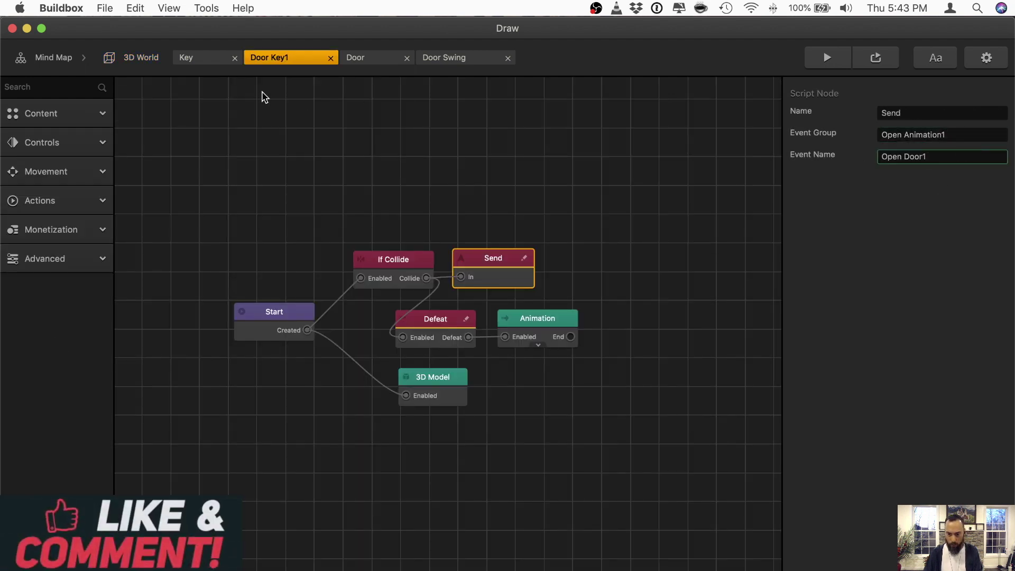
key(Return)
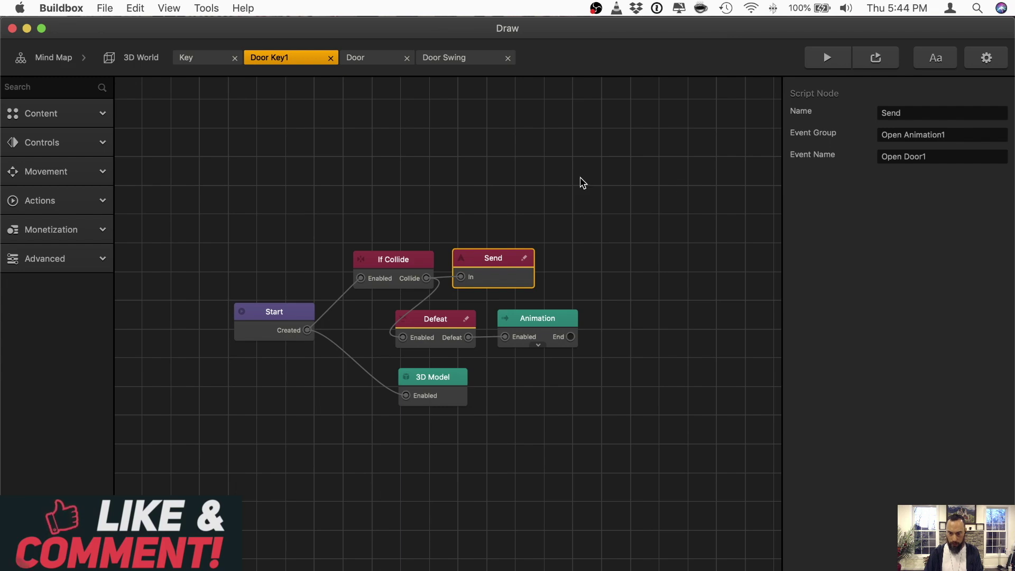
Step: Change Door Scale's Receive event to Open Animation2 / Open Door2
click(139, 57)
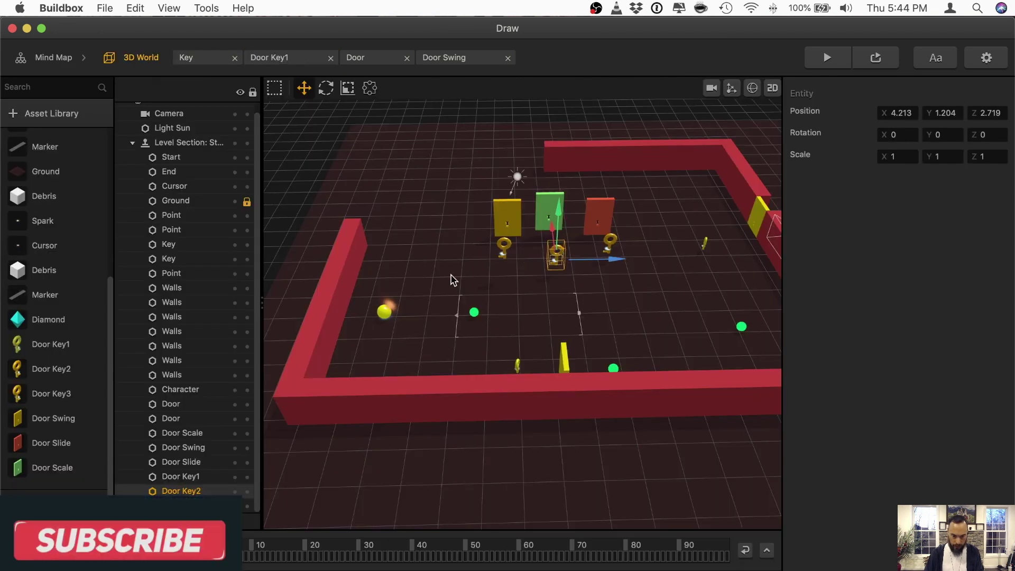
double_click(50, 369)
double_click(51, 468)
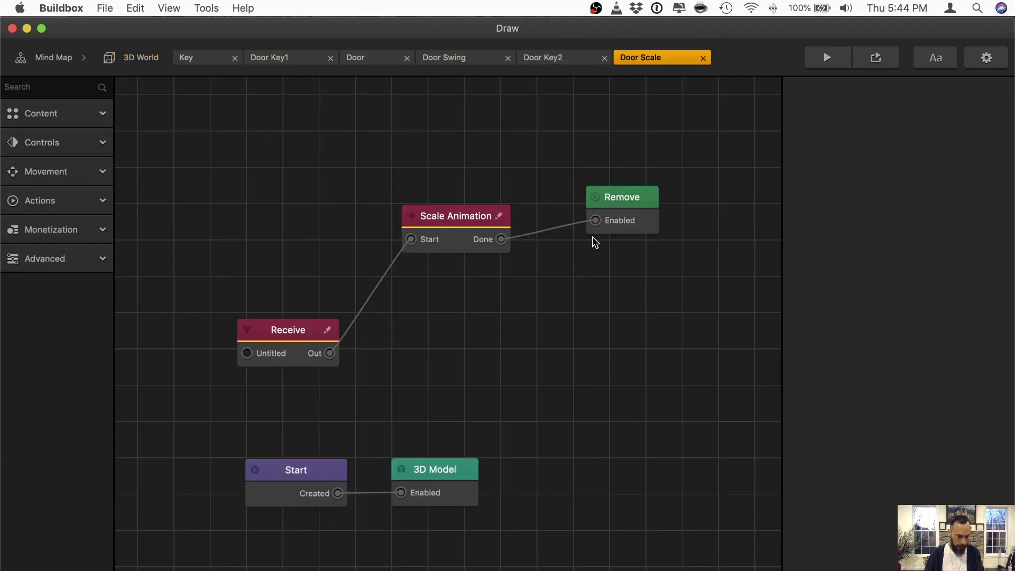
click(314, 327)
click(972, 136)
text(2)
click(949, 158)
text(2)
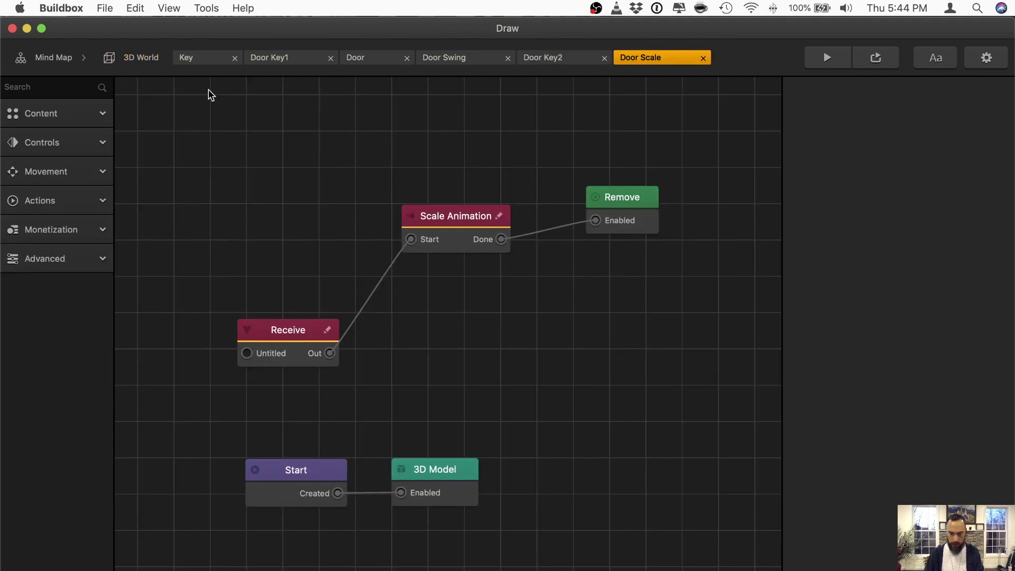
Step: Change Door Key3's Send event group to Open Animation3
click(138, 57)
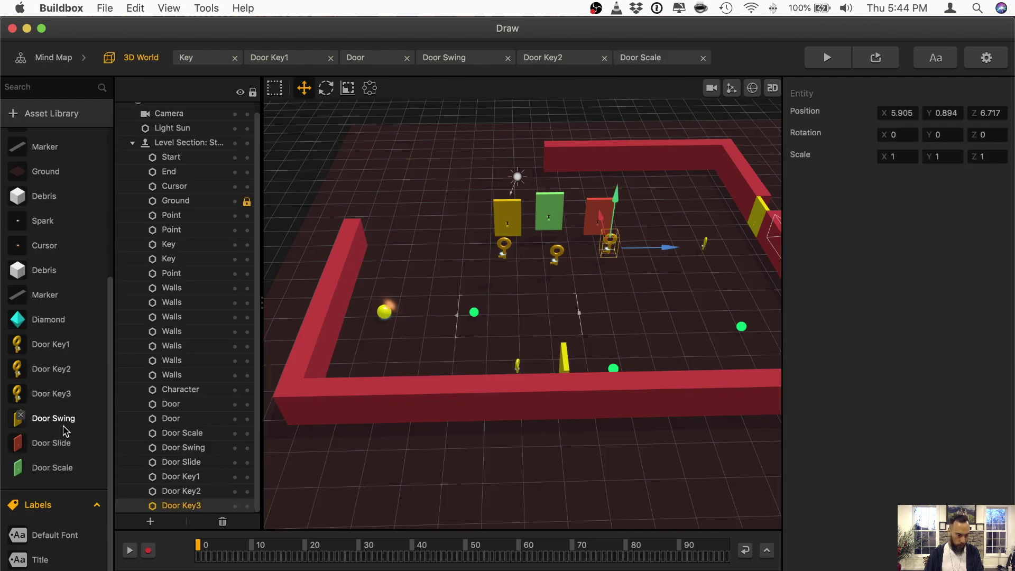
double_click(58, 393)
click(625, 261)
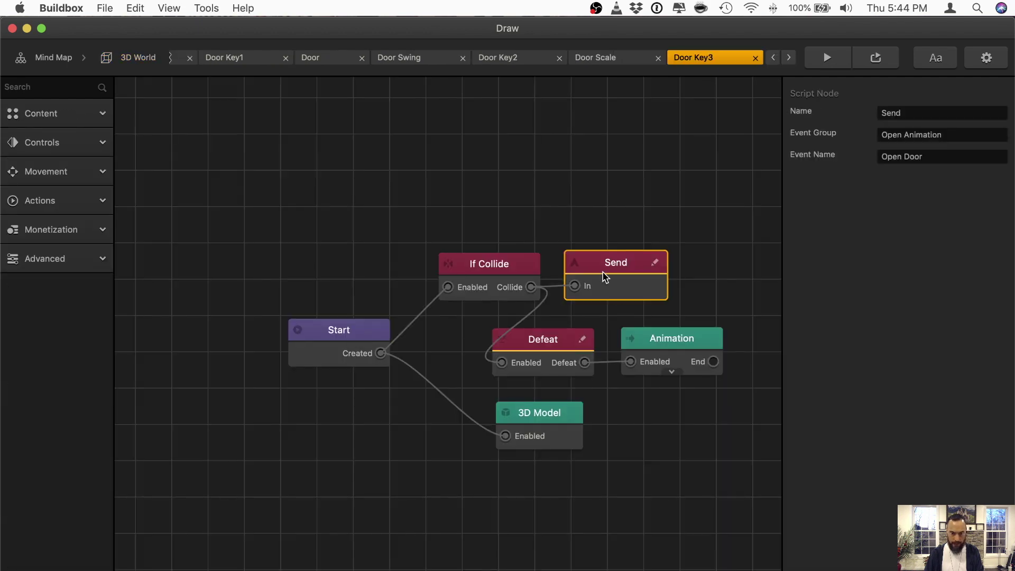
click(970, 134)
text(3)
click(969, 157)
click(509, 159)
Step: Change Door Slide's Receive event to Open Animation3 / Open Door3
click(138, 57)
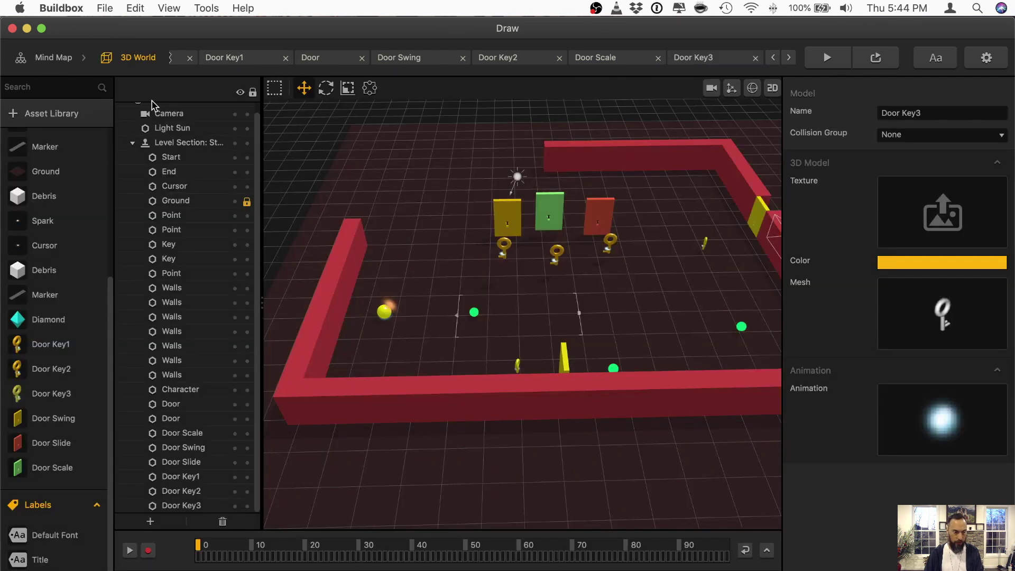
click(605, 211)
double_click(51, 444)
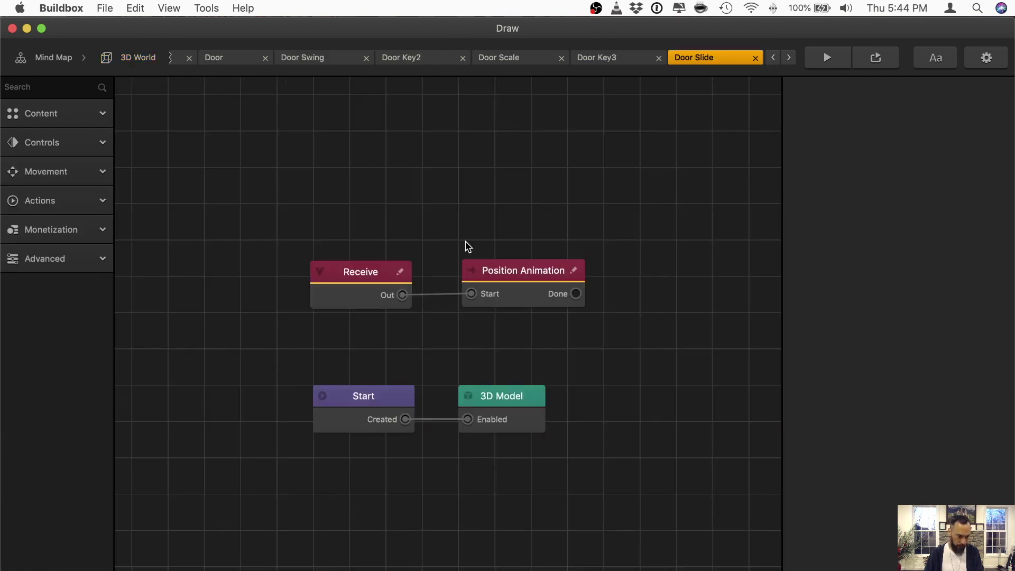
click(373, 276)
click(956, 136)
text(3)
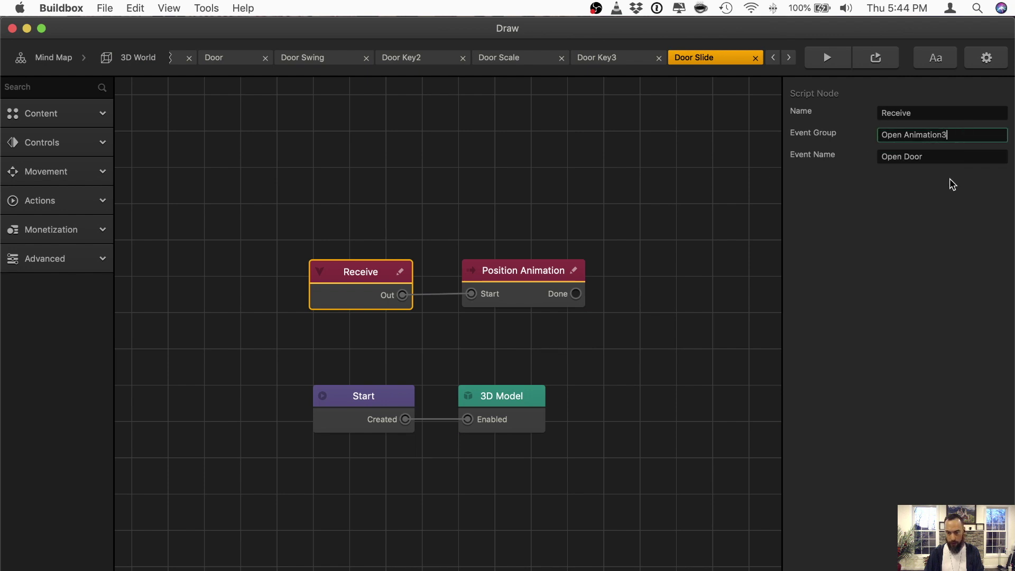
key(Tab)
key(Right)
text(3)
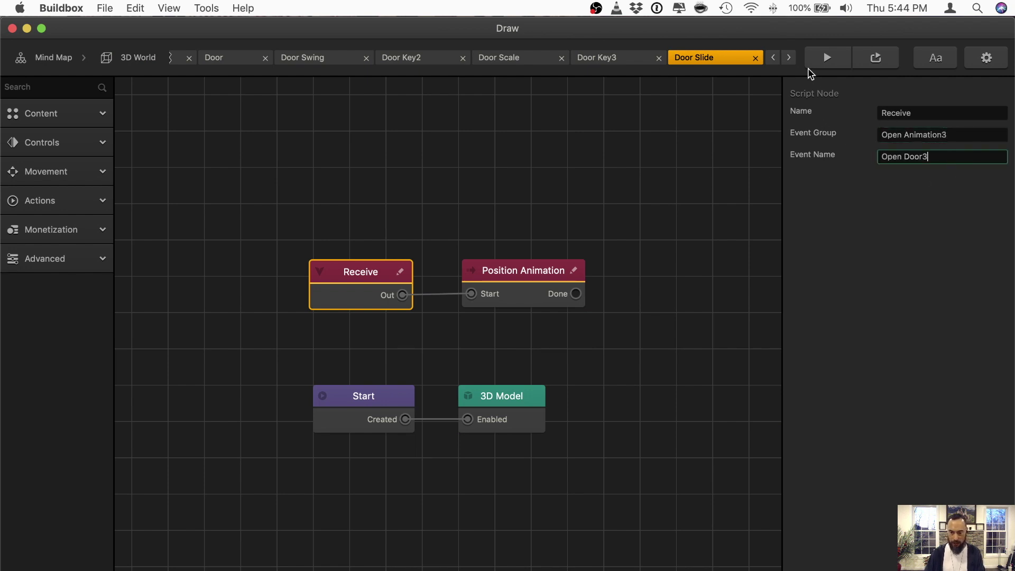
Step: Check the game camera view, then inspect the Character graph's Start and Draw nodes
click(138, 57)
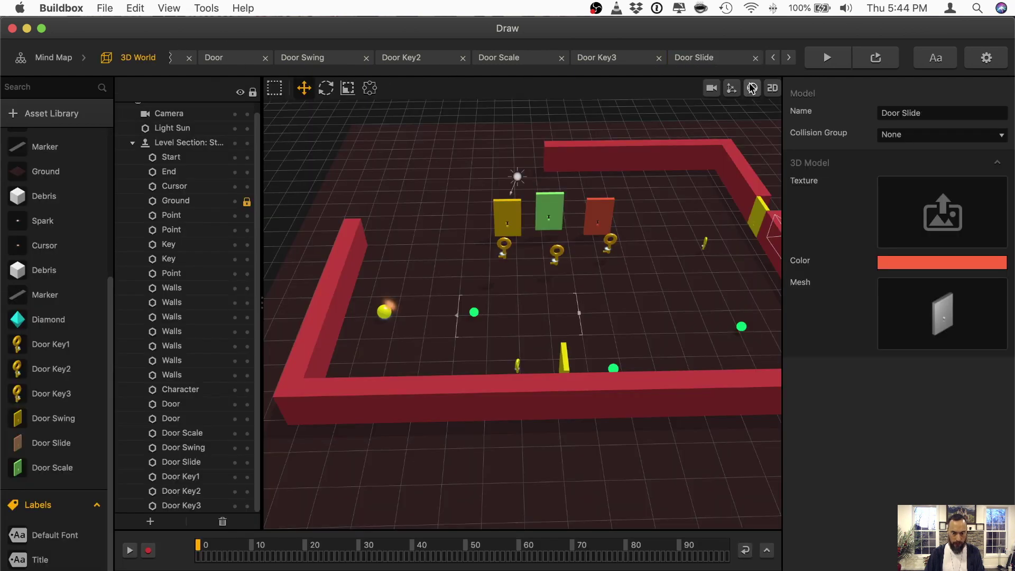
click(712, 88)
click(548, 318)
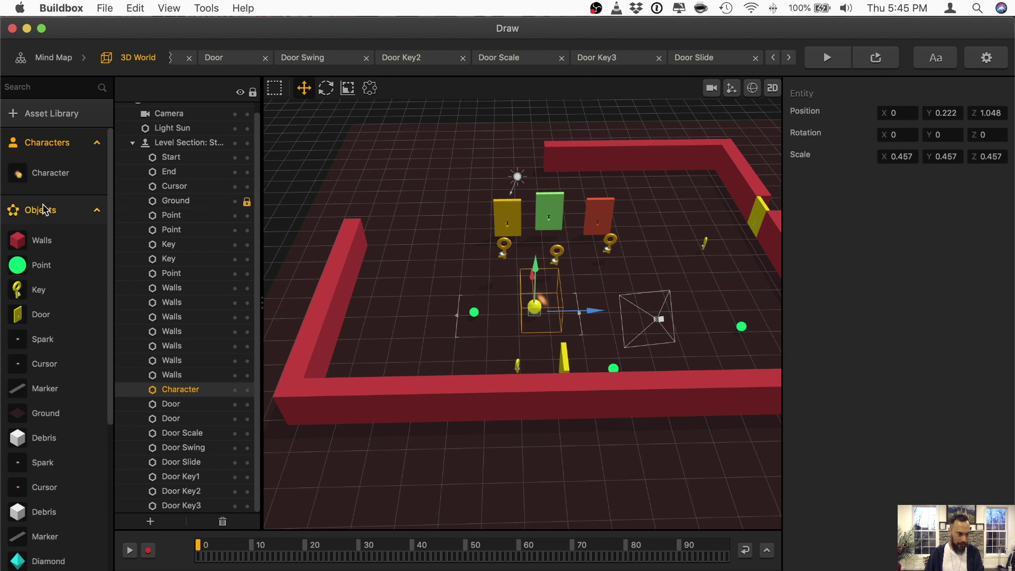
double_click(58, 175)
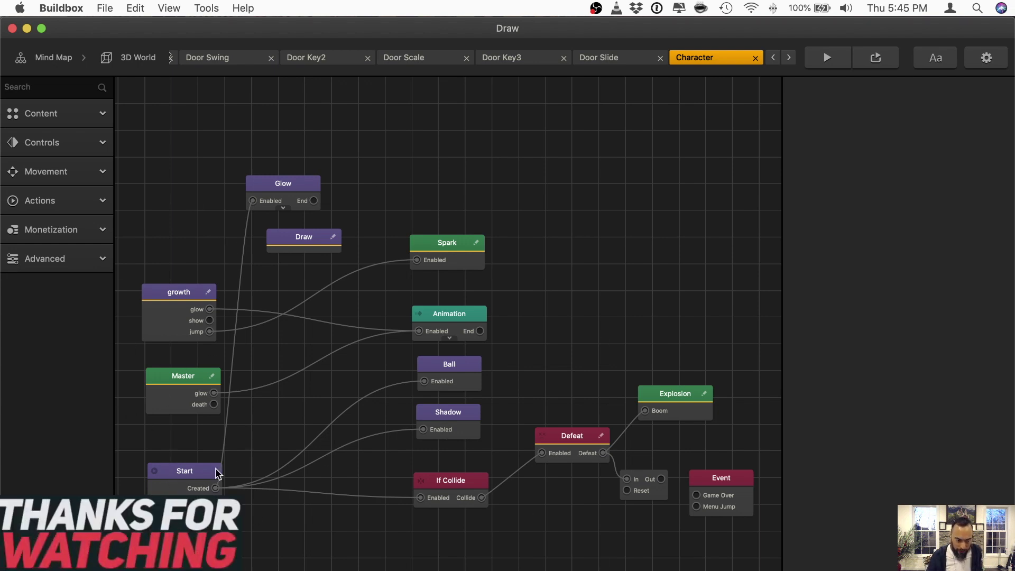
click(180, 470)
click(284, 233)
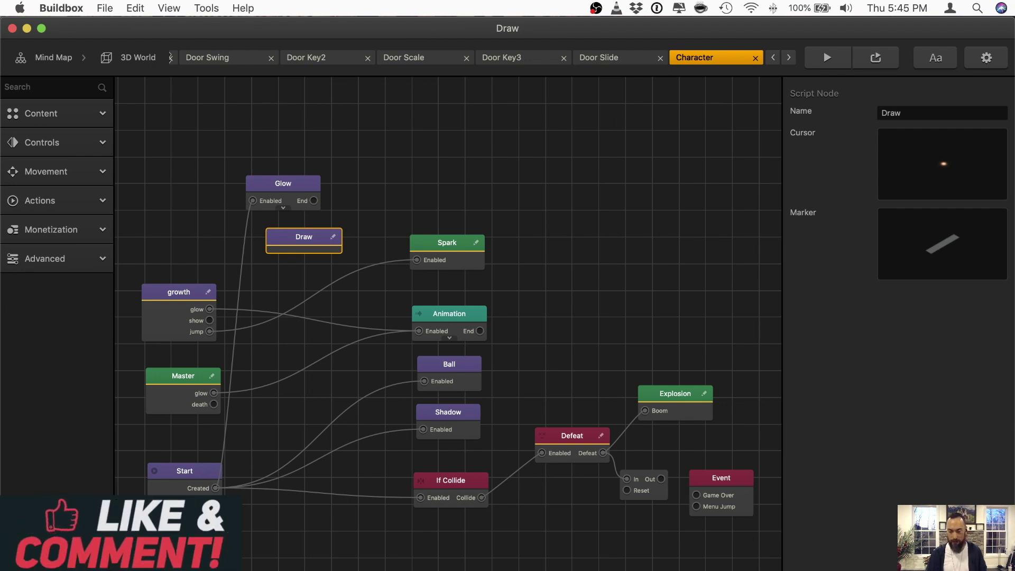
Step: Launch the game preview from 3D World and start playing
click(151, 59)
key(super+r)
click(127, 484)
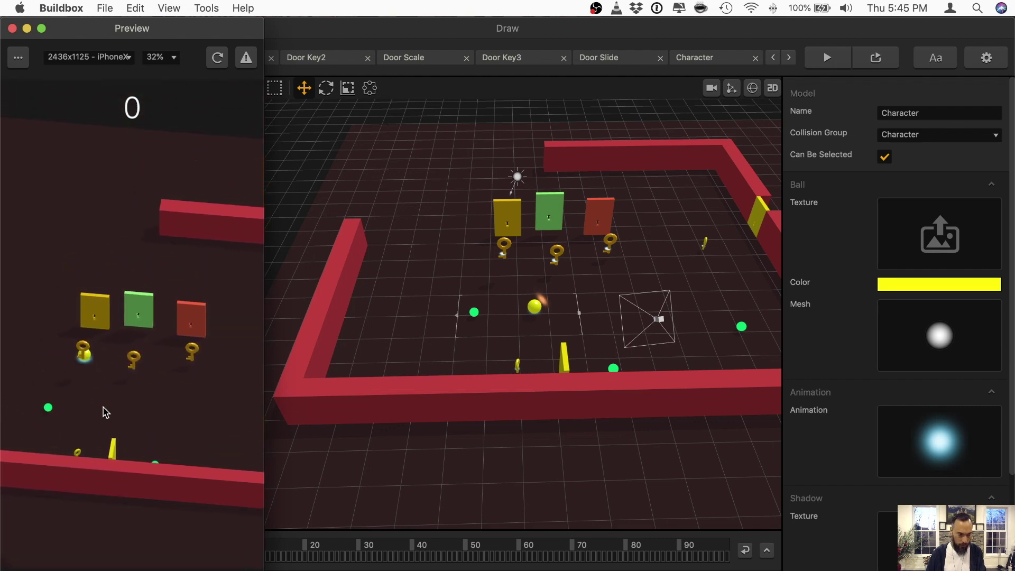
Step: Close the preview, select all three keys, and play the game again
click(12, 29)
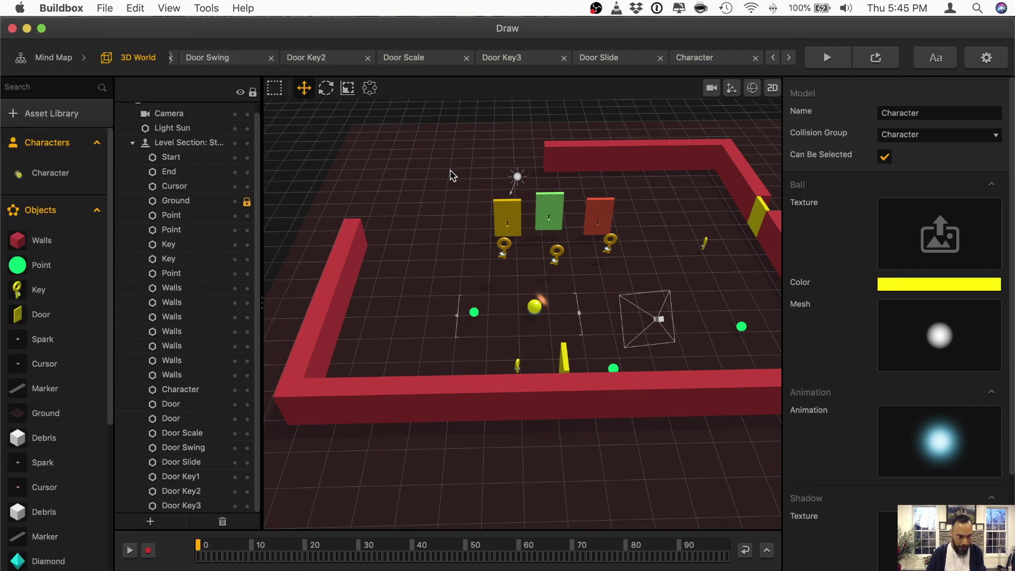
scroll(528, 237, up, 3)
click(500, 232)
shift+click(564, 239)
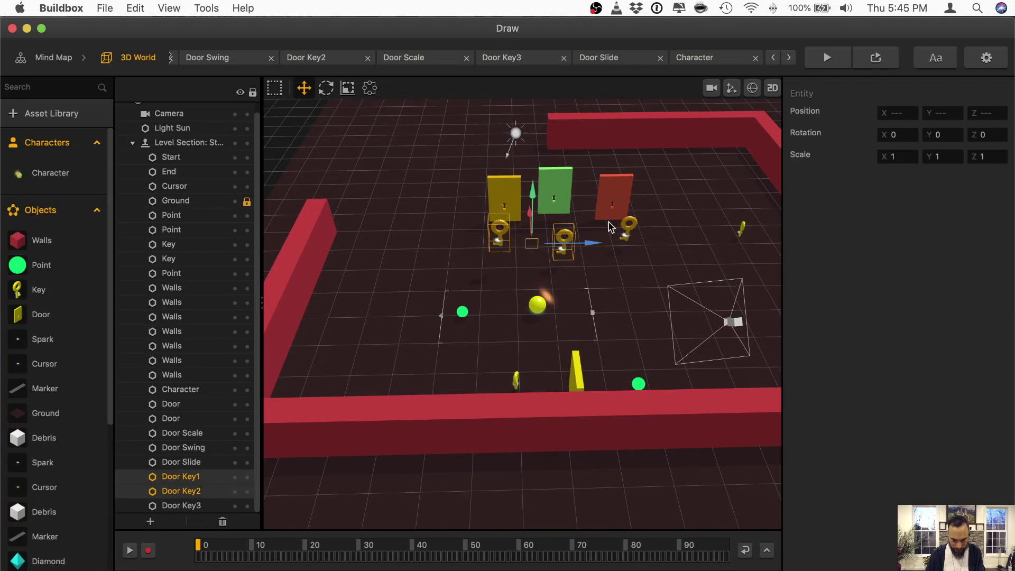
shift+click(627, 231)
click(827, 57)
click(161, 516)
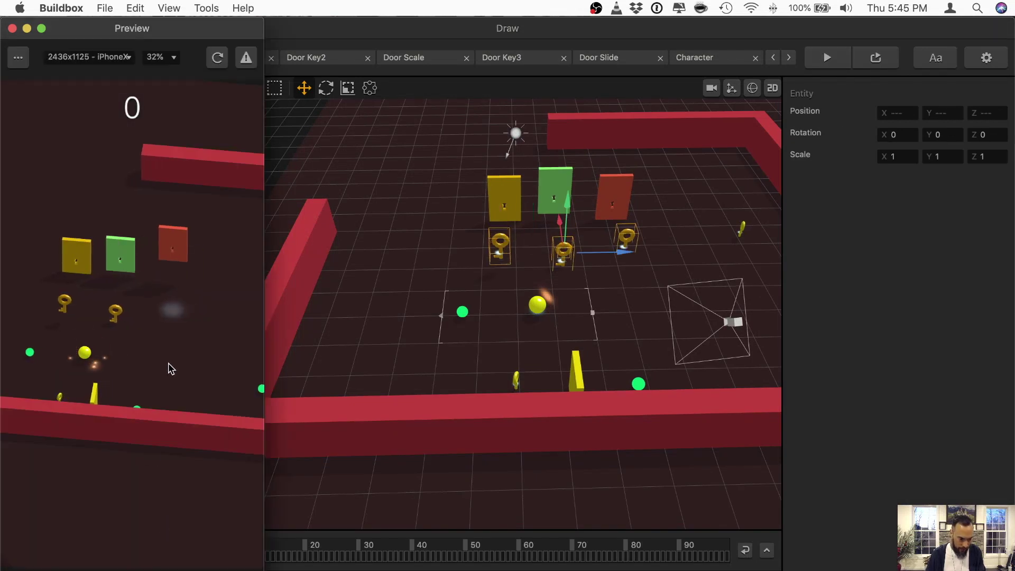
Step: Raise the key in front of the red door slightly, to Y 0.5
click(217, 57)
click(624, 231)
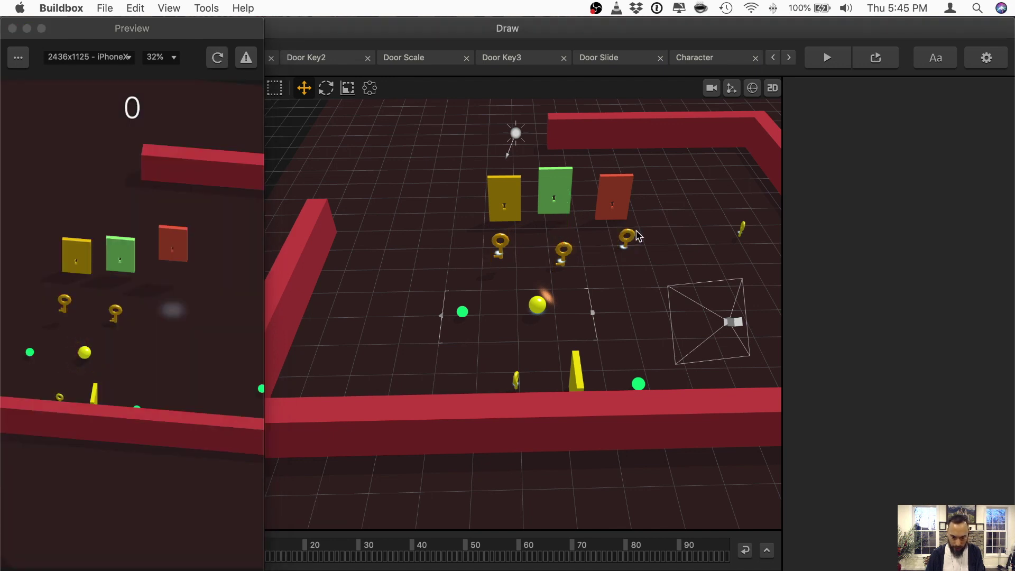
click(628, 237)
drag(633, 211, 633, 203)
Step: In Door Key3's graph, set the If Collide node's Affected Asset to Character
scroll(32, 370, down, 10)
double_click(40, 407)
drag(338, 336, 338, 335)
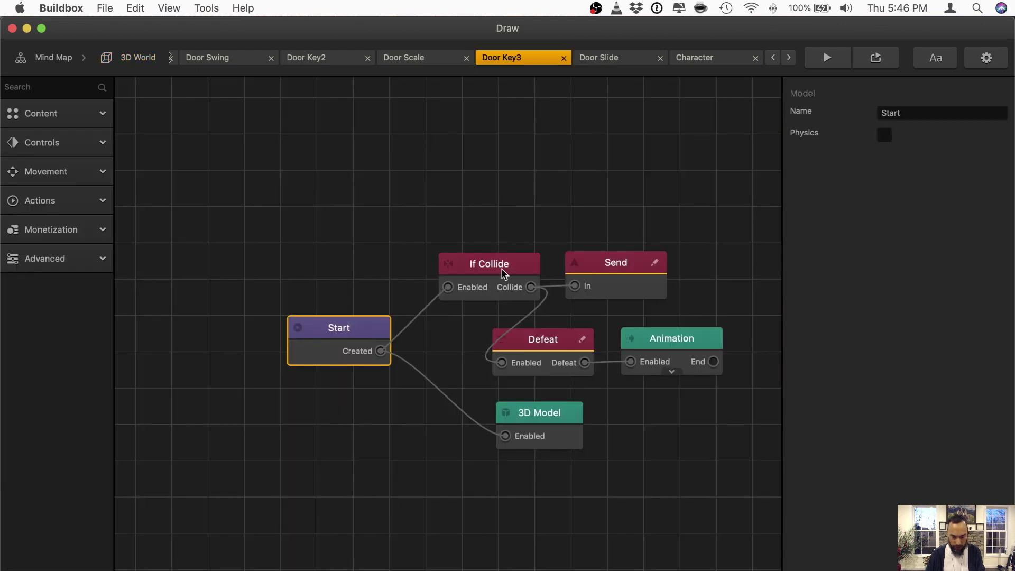
click(502, 272)
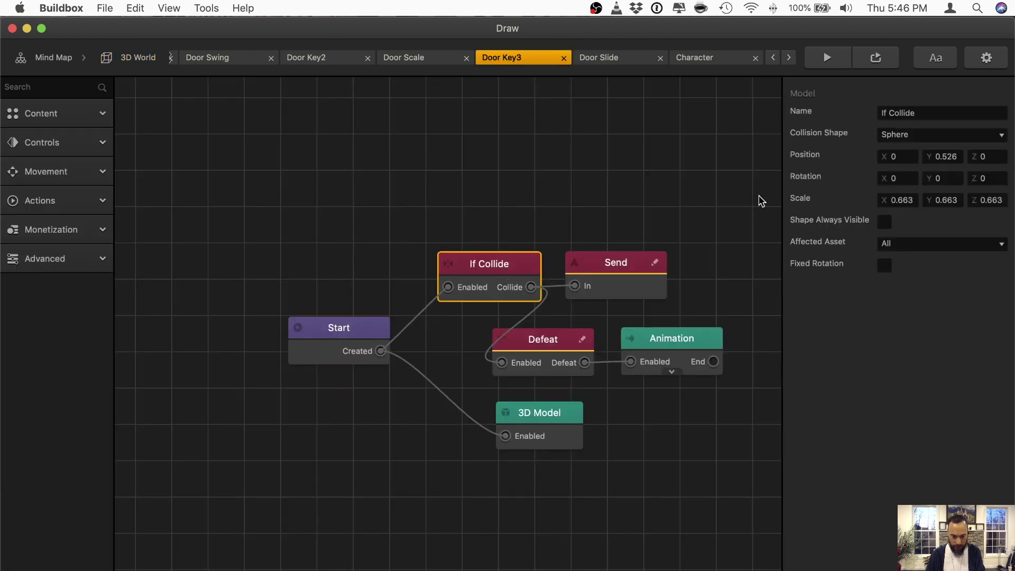
click(933, 252)
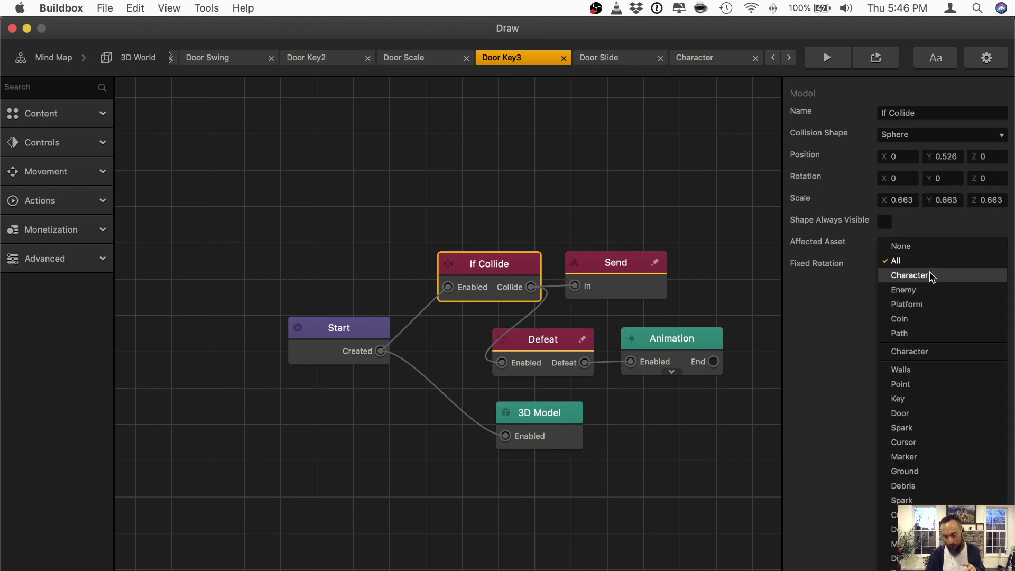
click(909, 275)
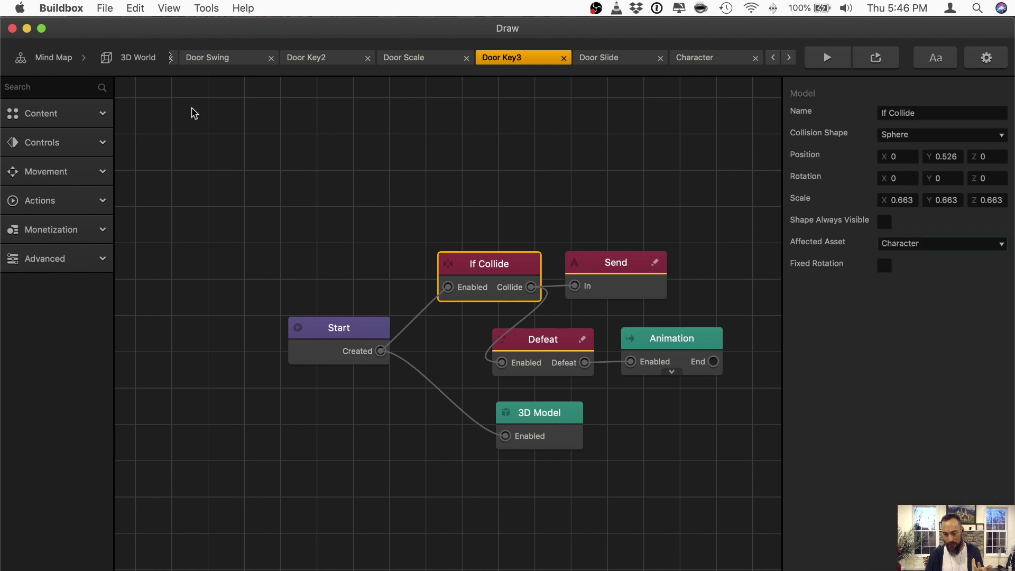
click(136, 58)
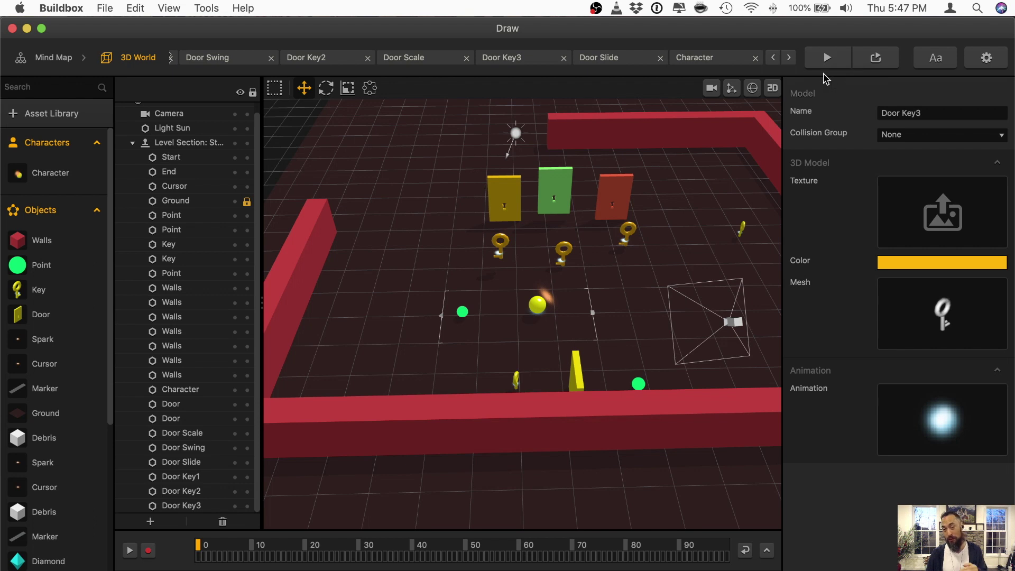
Step: Play-test the maze by steering the ball into a key, then close the preview
click(816, 68)
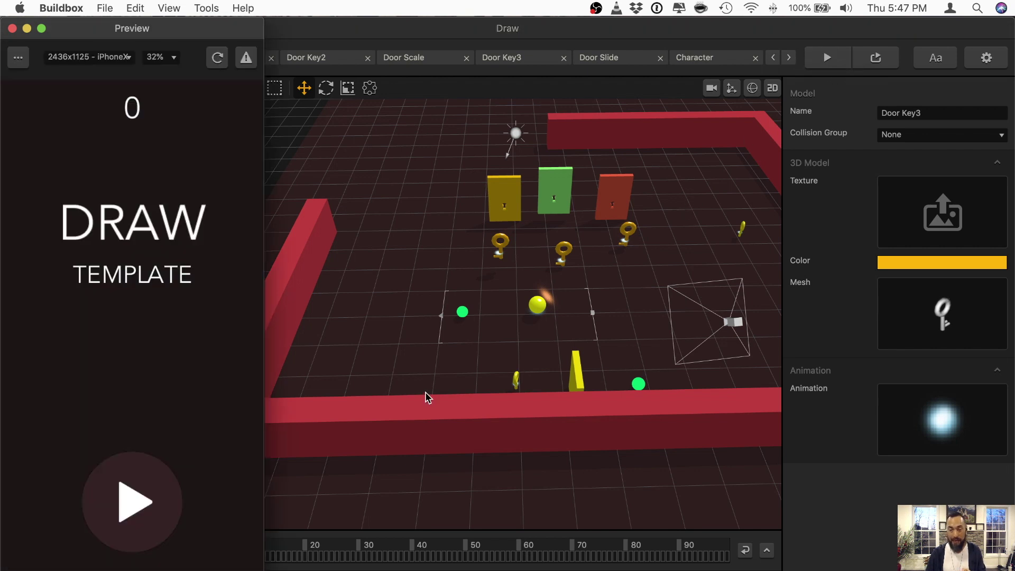
click(132, 508)
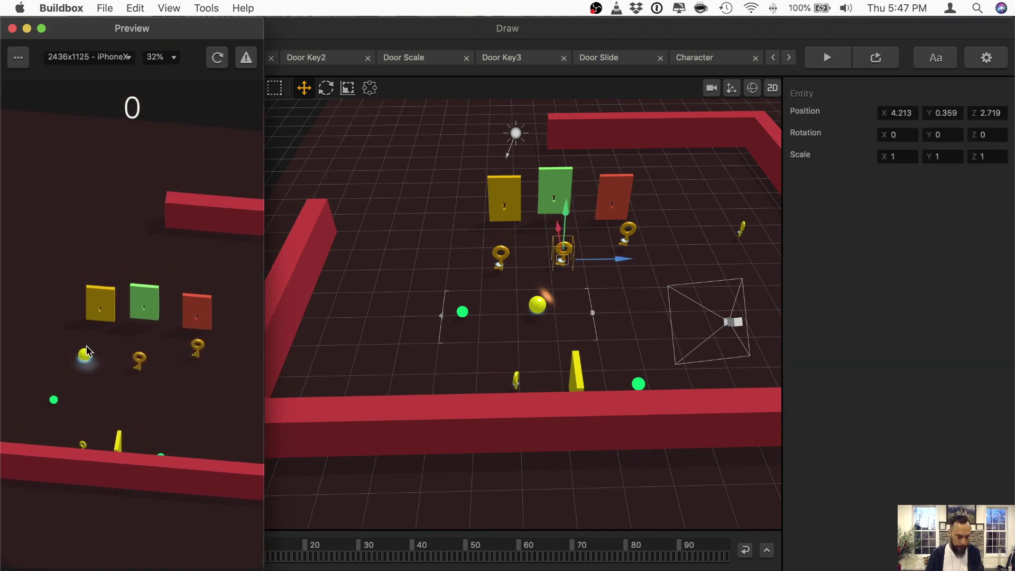
drag(91, 358, 114, 363)
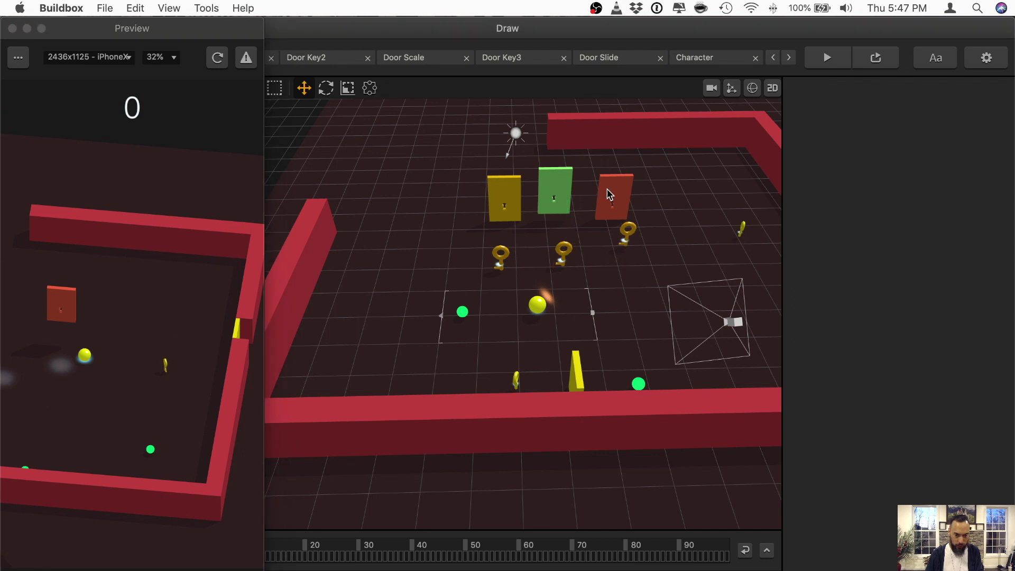
click(569, 205)
click(12, 28)
Step: Change the yellow door's Door Swing Receive node to Open Animation1 and Open Door1
click(506, 204)
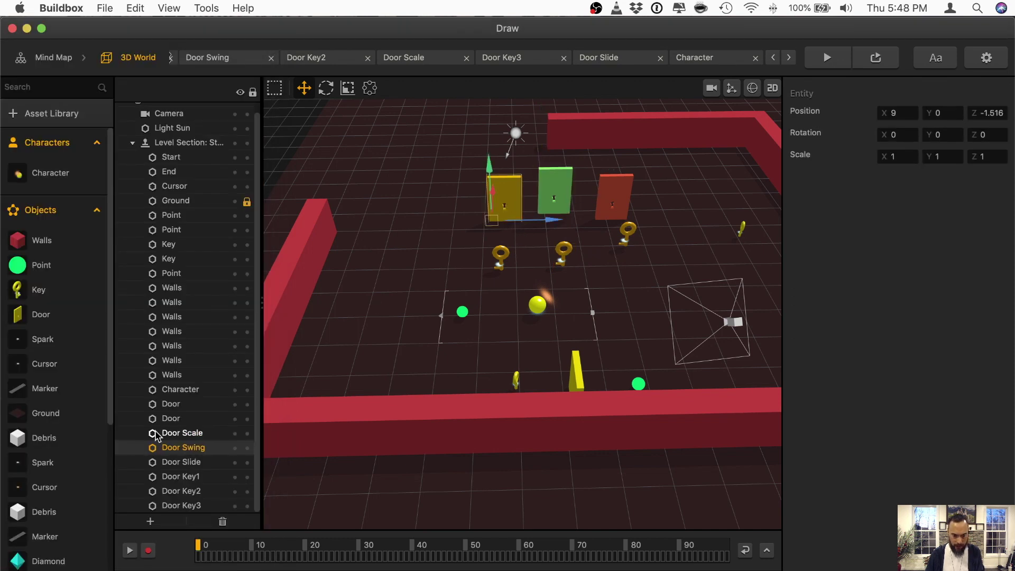
click(222, 58)
click(959, 135)
text(1)
click(953, 156)
text(1)
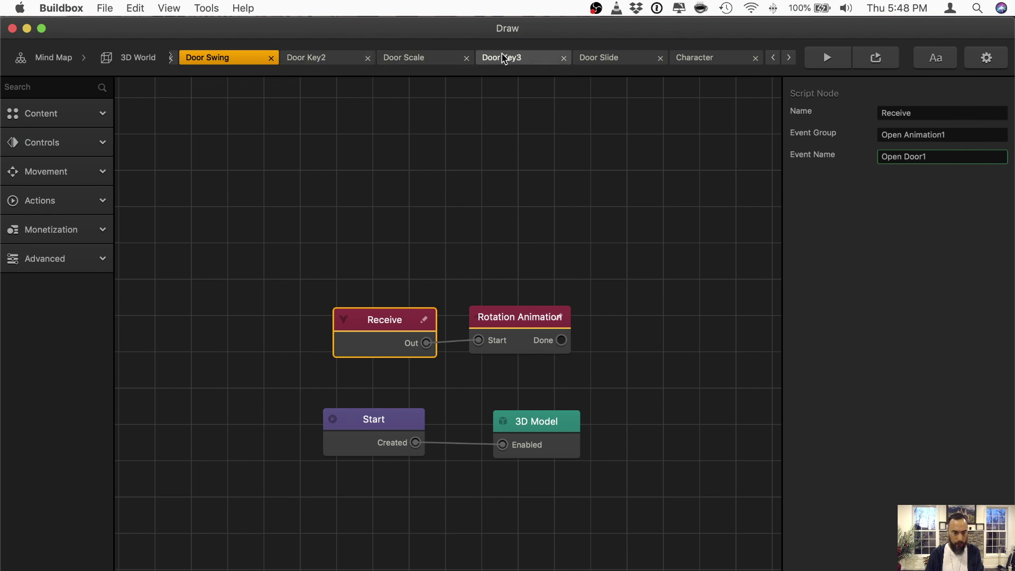
Step: Verify the Send node events in Door Key1's graph, then restart the game preview
scroll(370, 58, left, 3)
click(280, 58)
click(537, 260)
click(512, 267)
click(826, 57)
click(134, 498)
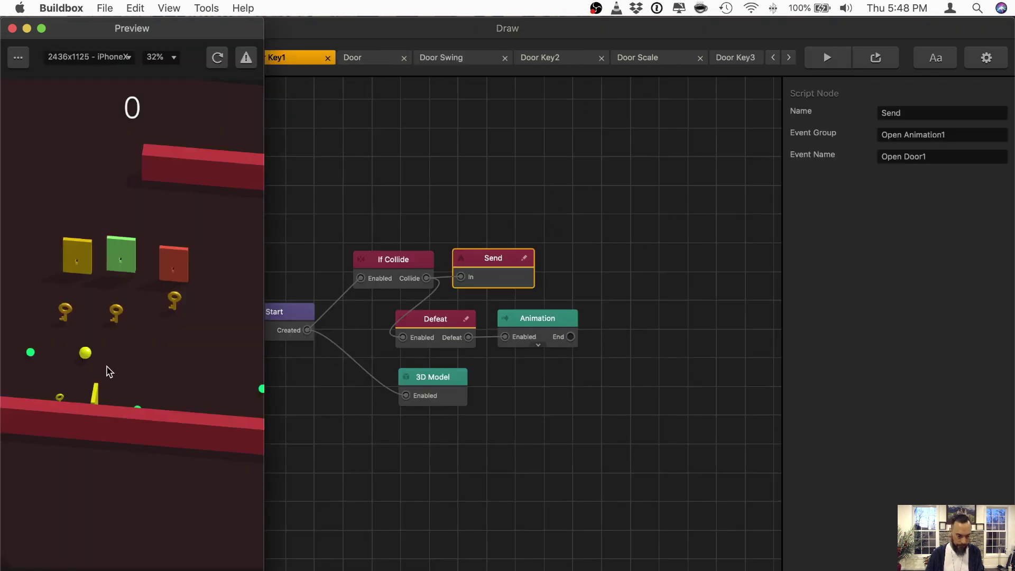